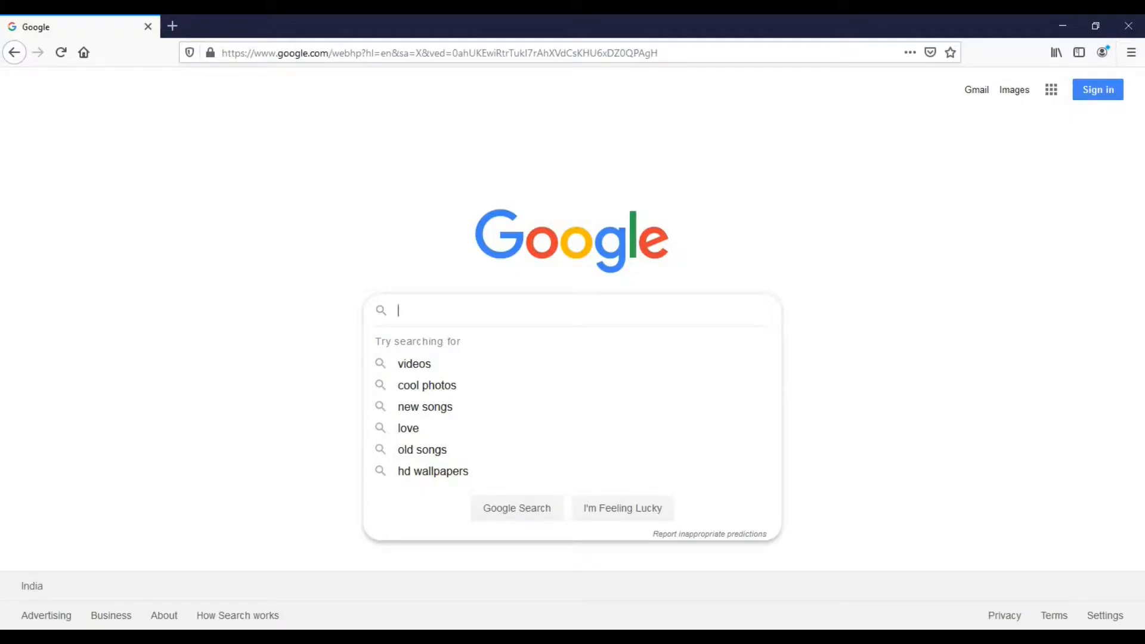
text(jenkins)
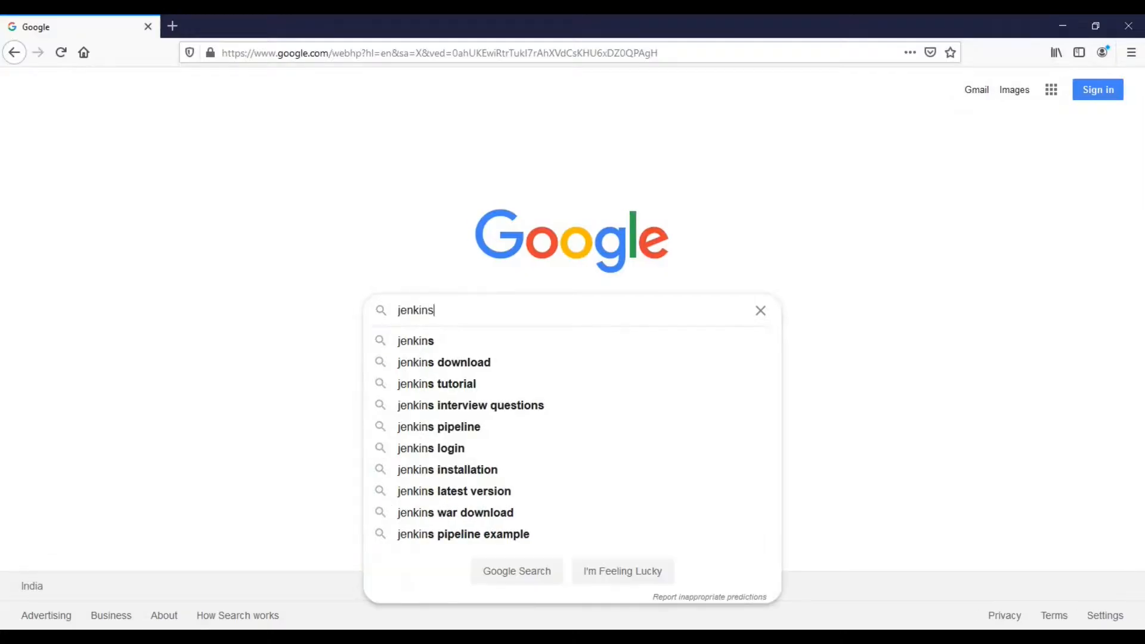
key(Return)
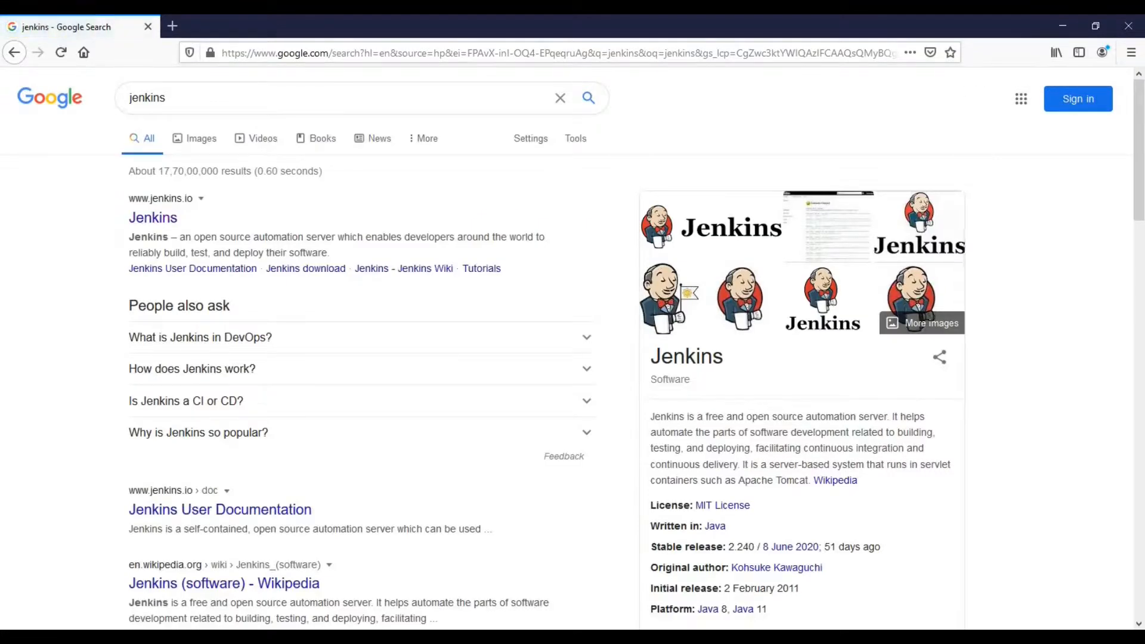
click(152, 217)
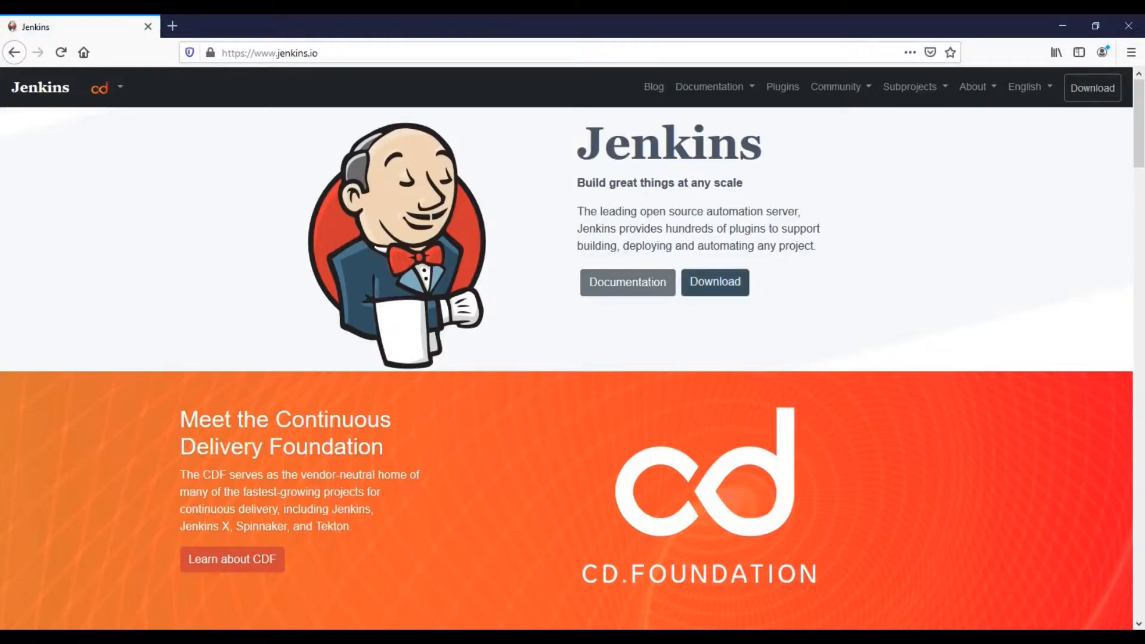
Step: On the Download page, choose the LTS Generic Java package (.war), then cancel the jenkins.war save prompt
click(714, 281)
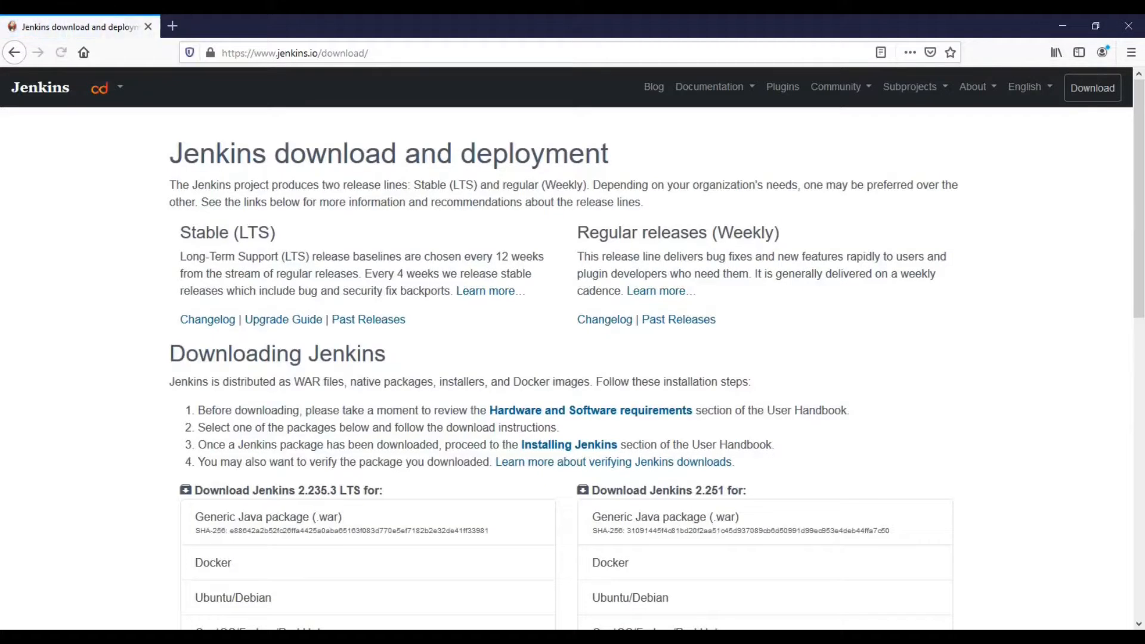
scroll(298, 344, down, 4)
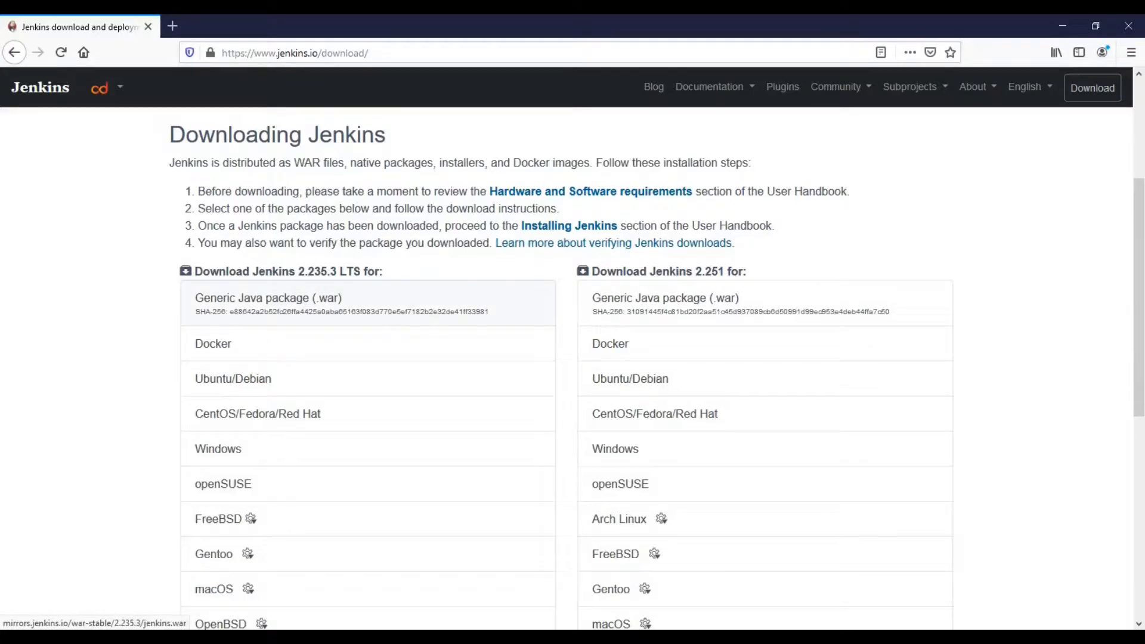
click(268, 298)
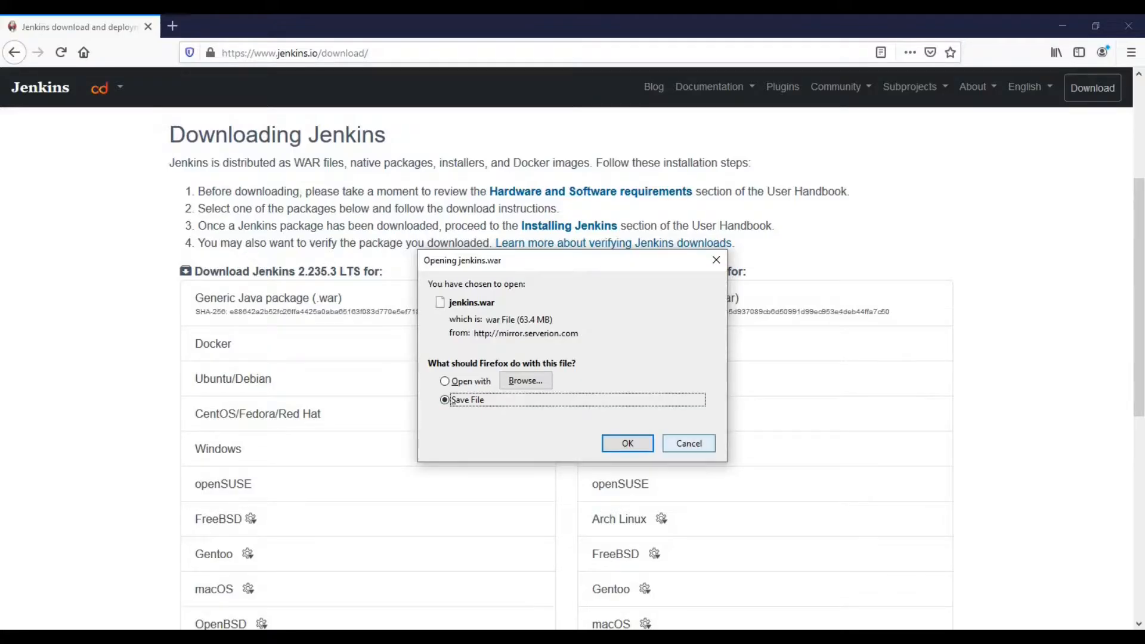
click(688, 443)
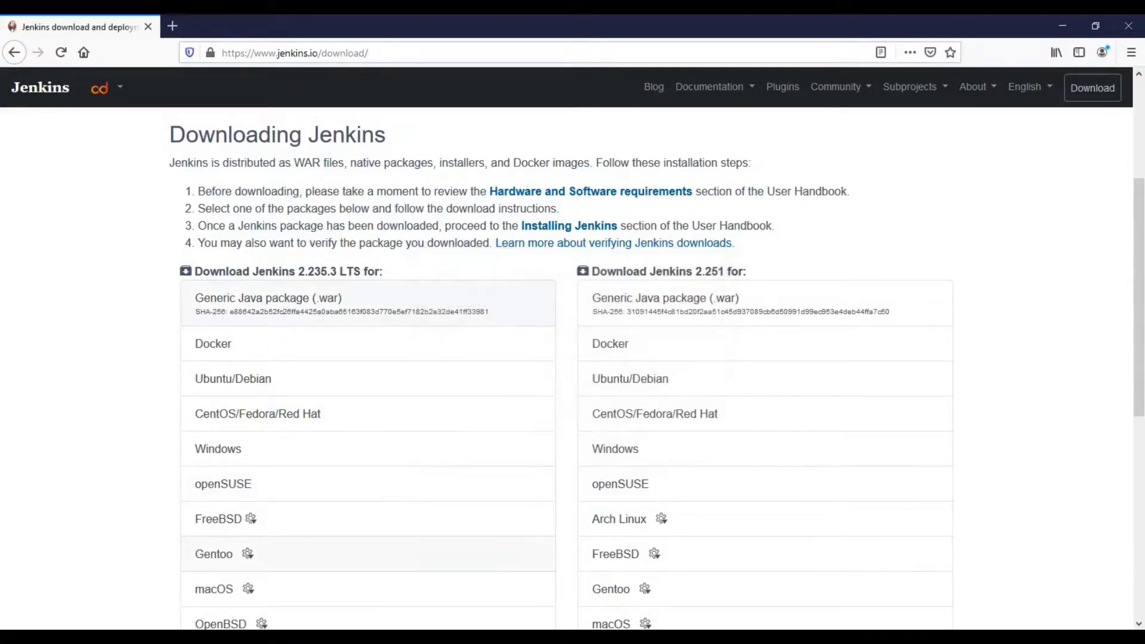
Step: Confirm jenkins.war (63.3 MB) is in the Downloads folder, then go back to the Jenkins download page
mouse_move(334, 635)
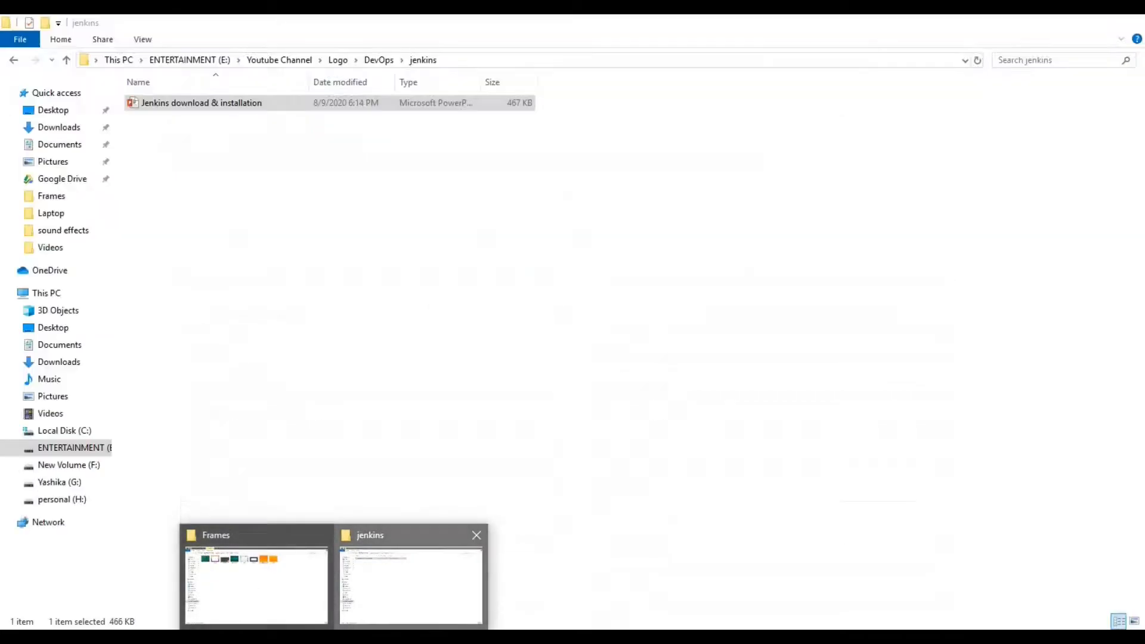
click(410, 584)
click(58, 127)
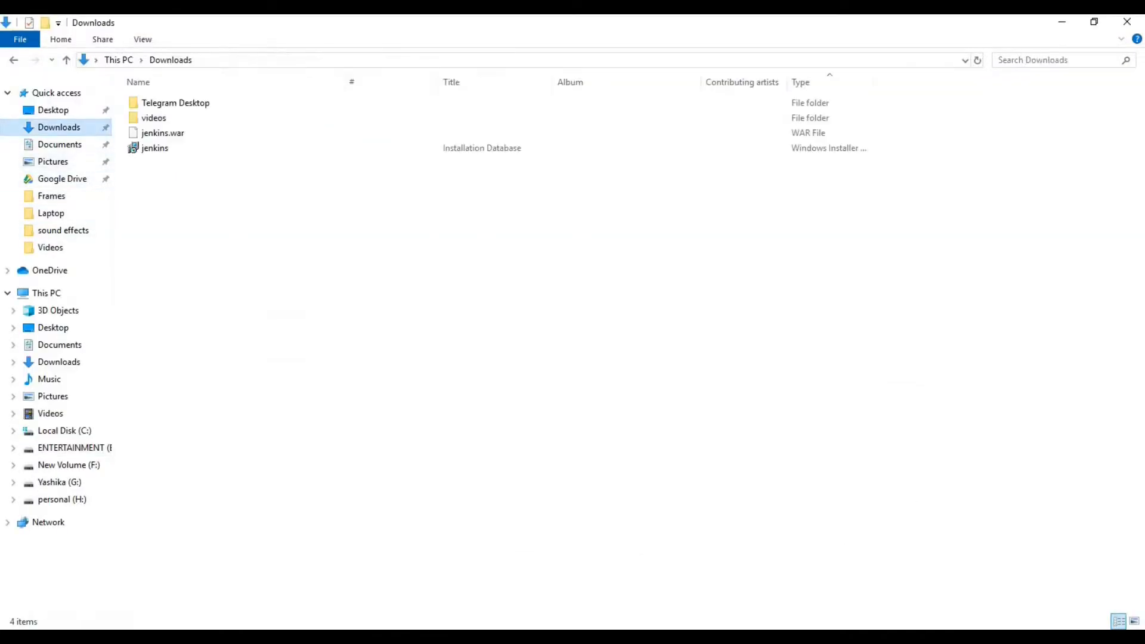
click(163, 133)
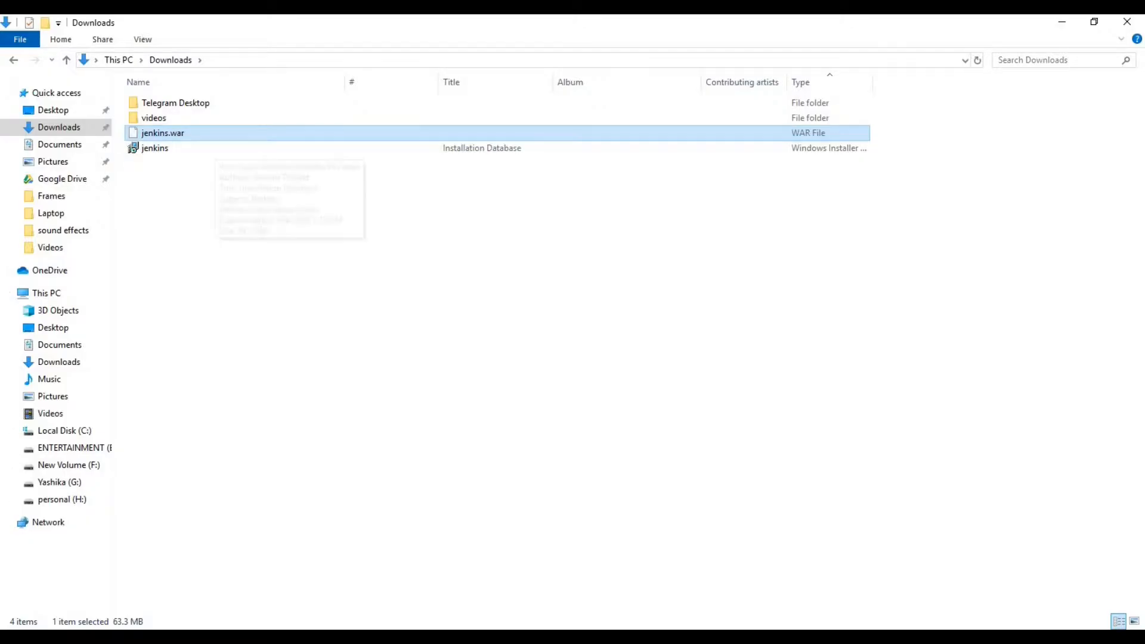
click(328, 239)
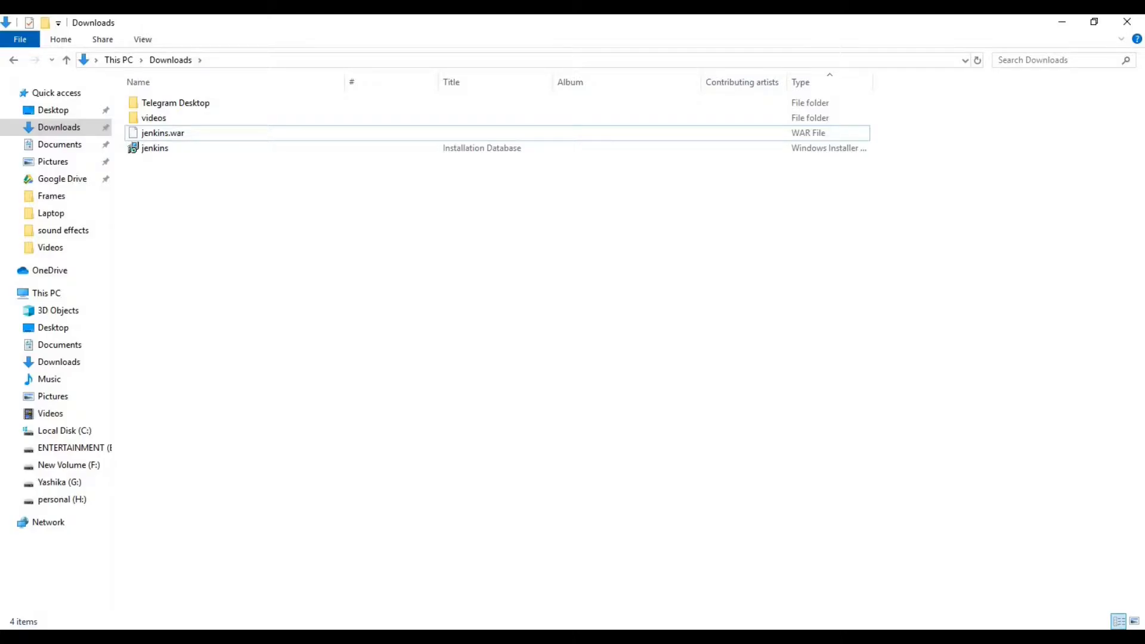
click(371, 637)
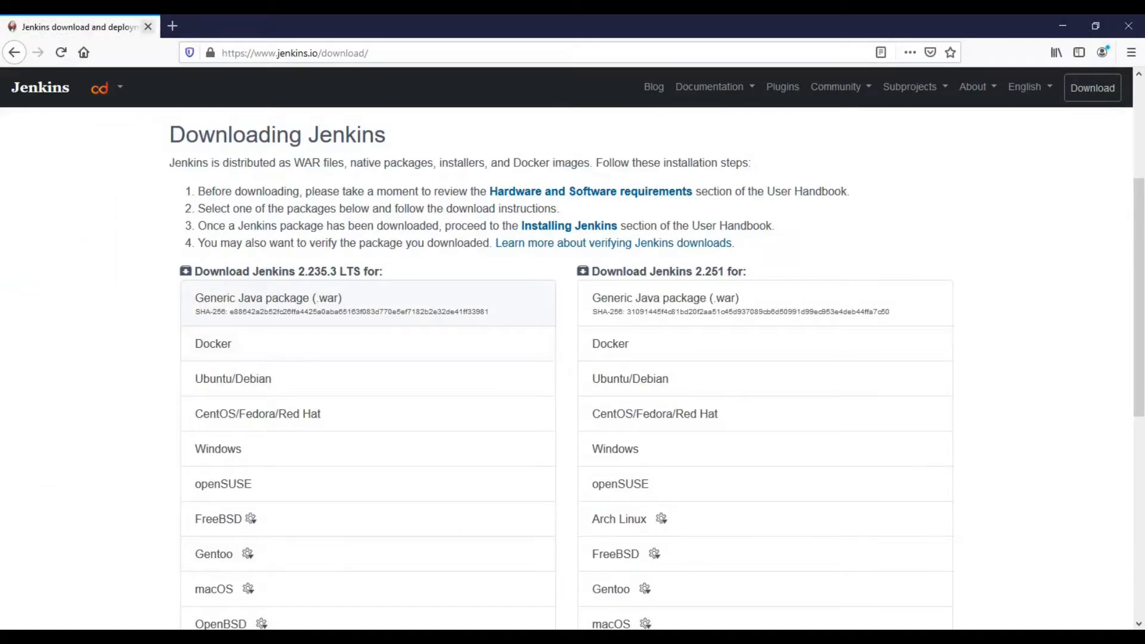
Step: In a new tab, search Google for 'tomcat' and open the 'Apache Tomcat® - Welcome!' page
click(172, 26)
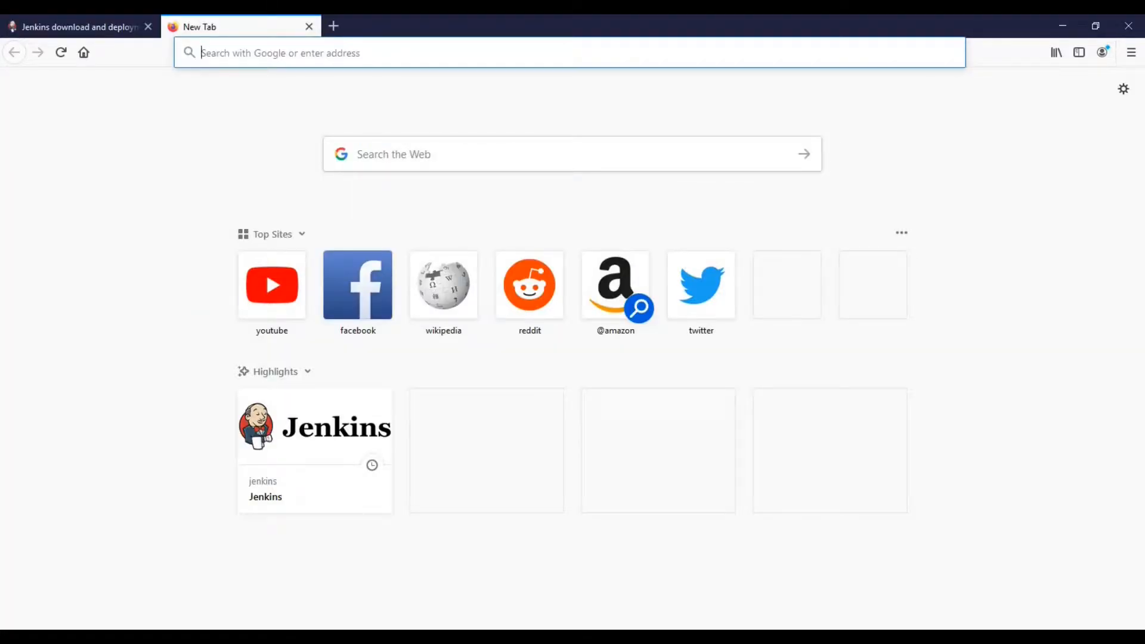
text(google.com/)
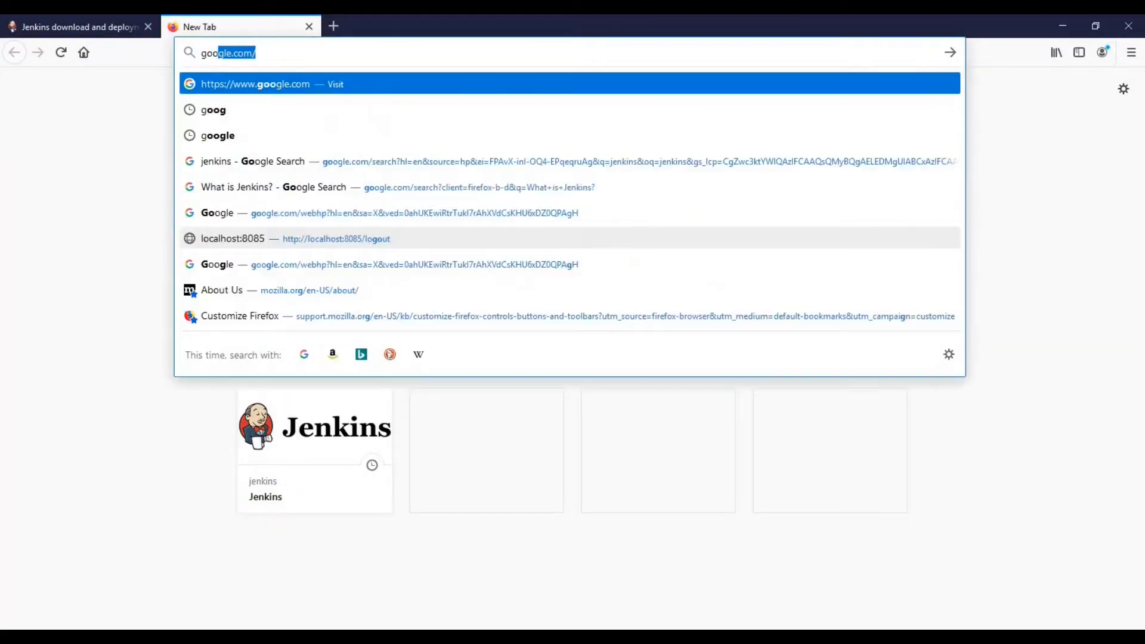
key(Return)
text(tomcat)
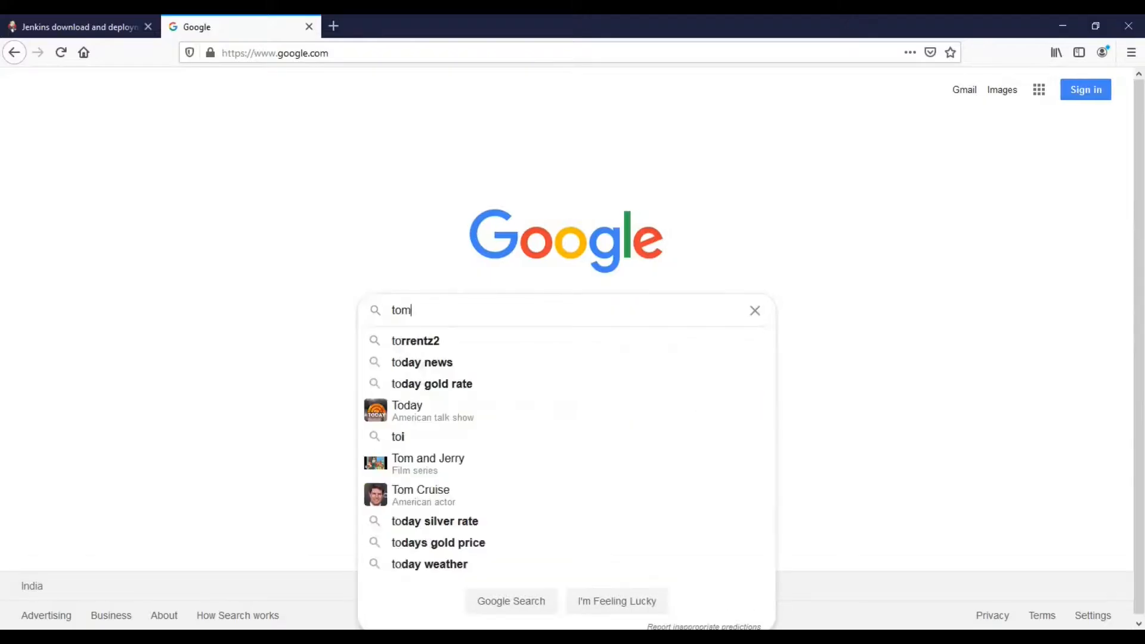
key(Return)
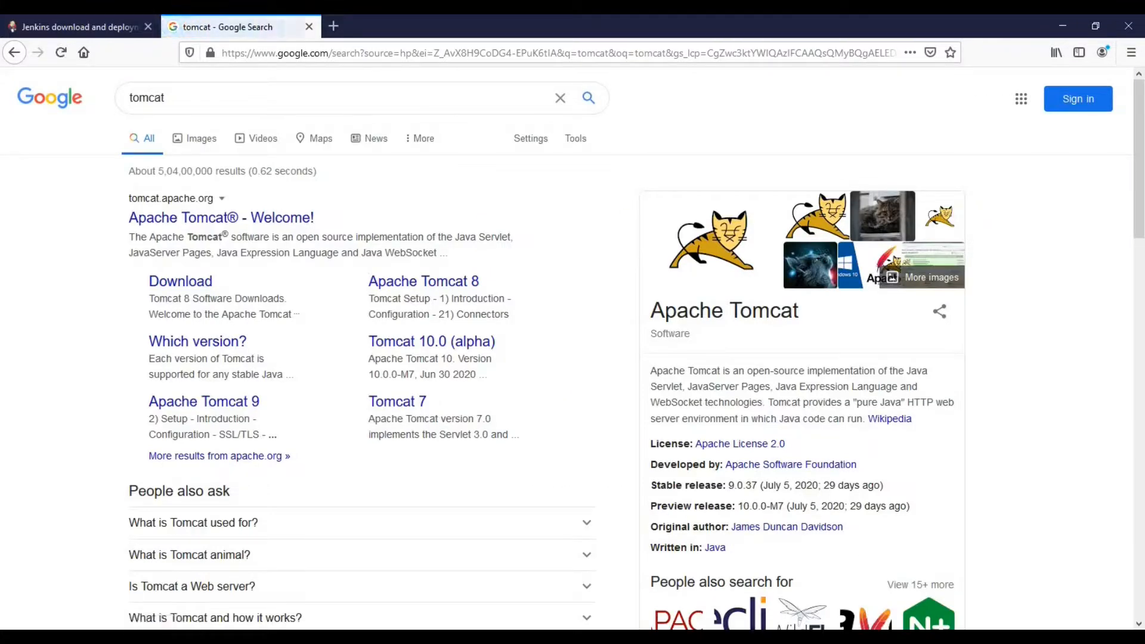
click(220, 217)
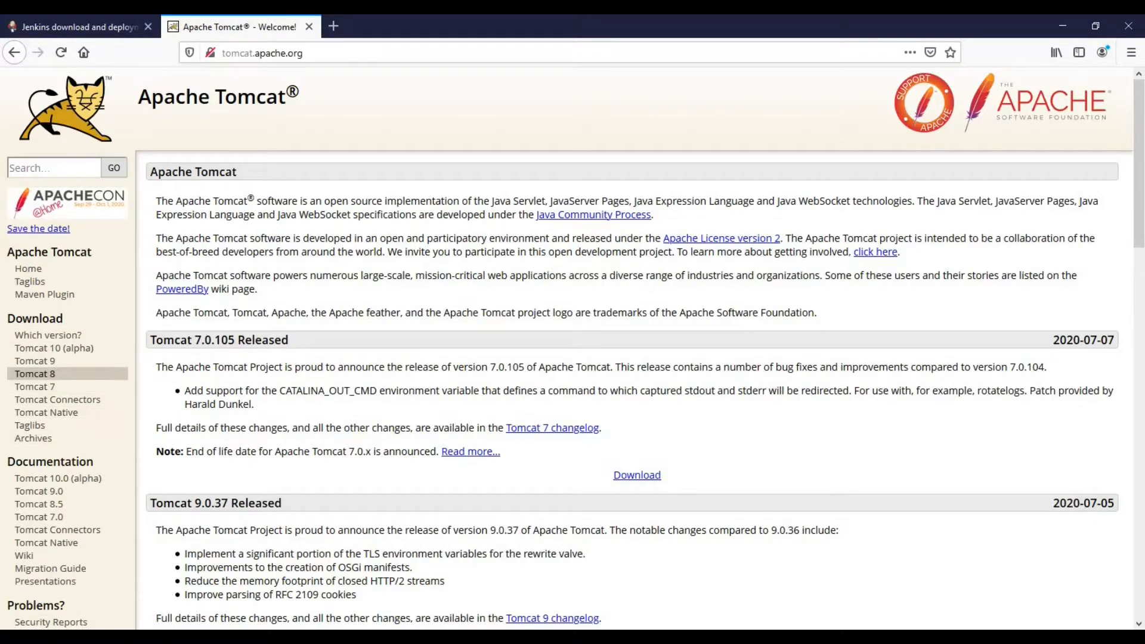
Step: Save apache-tomcat-8.5.57-windows-x64.zip from the Tomcat 8 Core downloads and show it in its folder
click(35, 374)
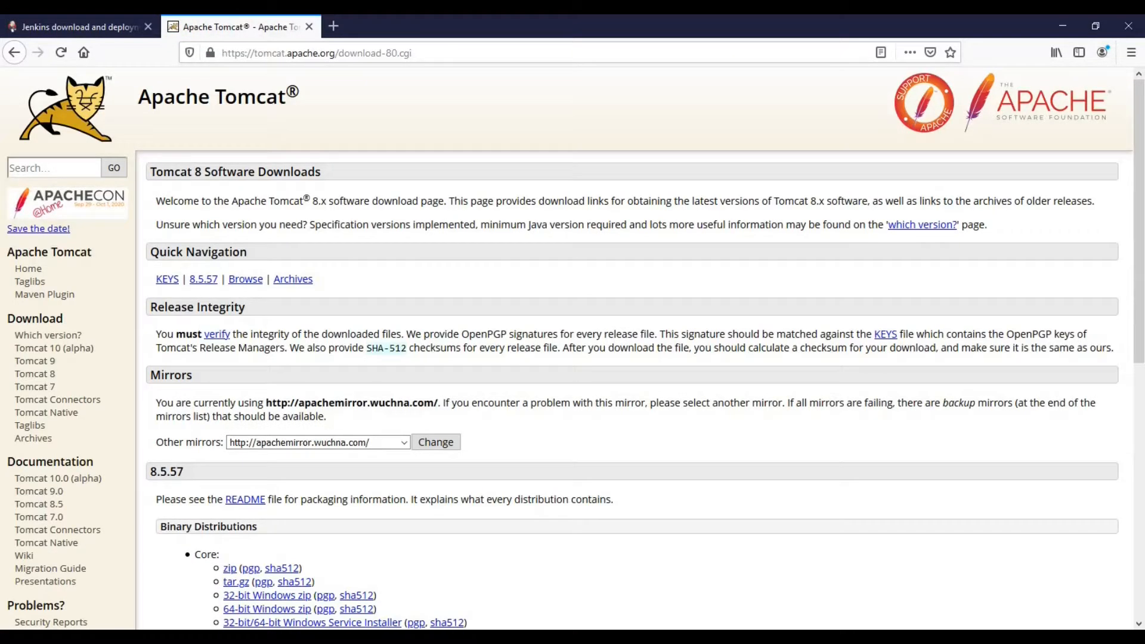
scroll(268, 389, down, 4)
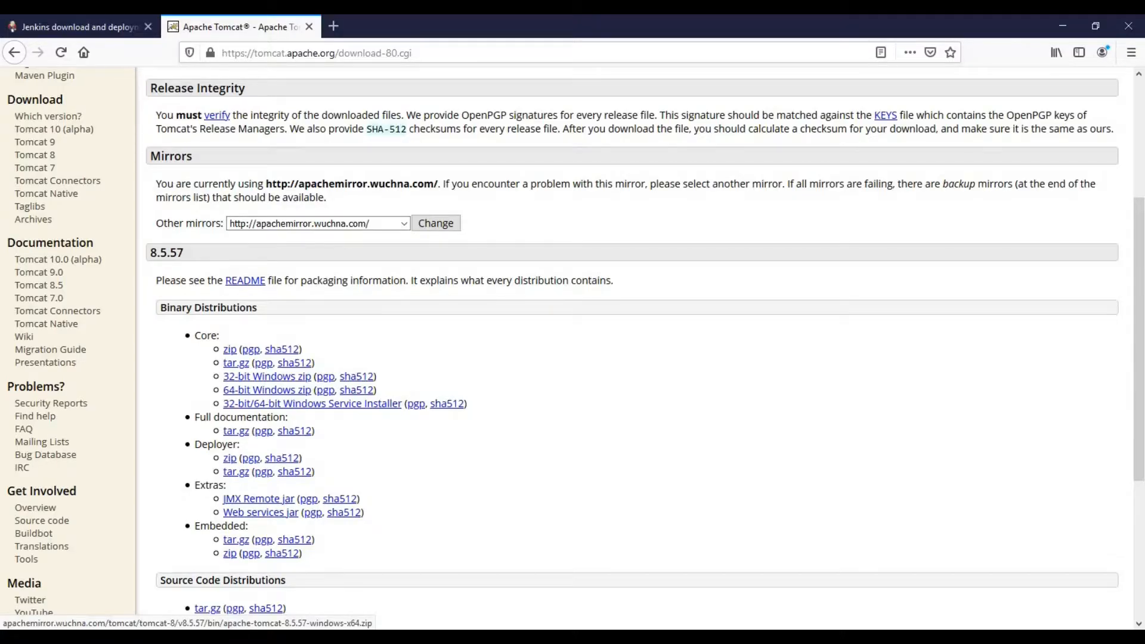
click(267, 390)
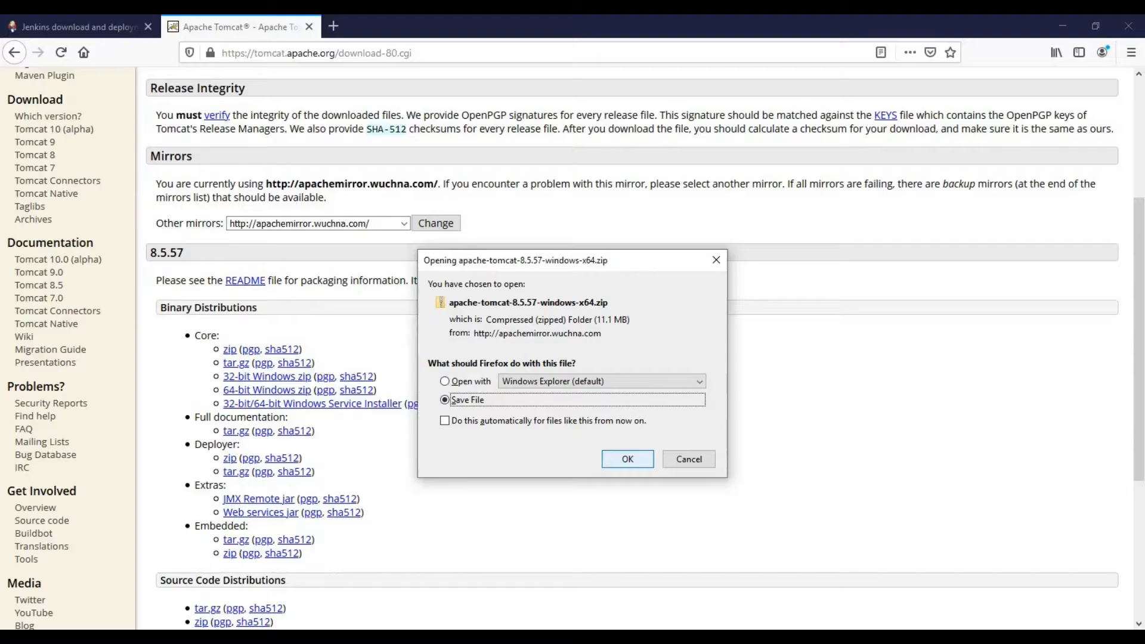
key(Return)
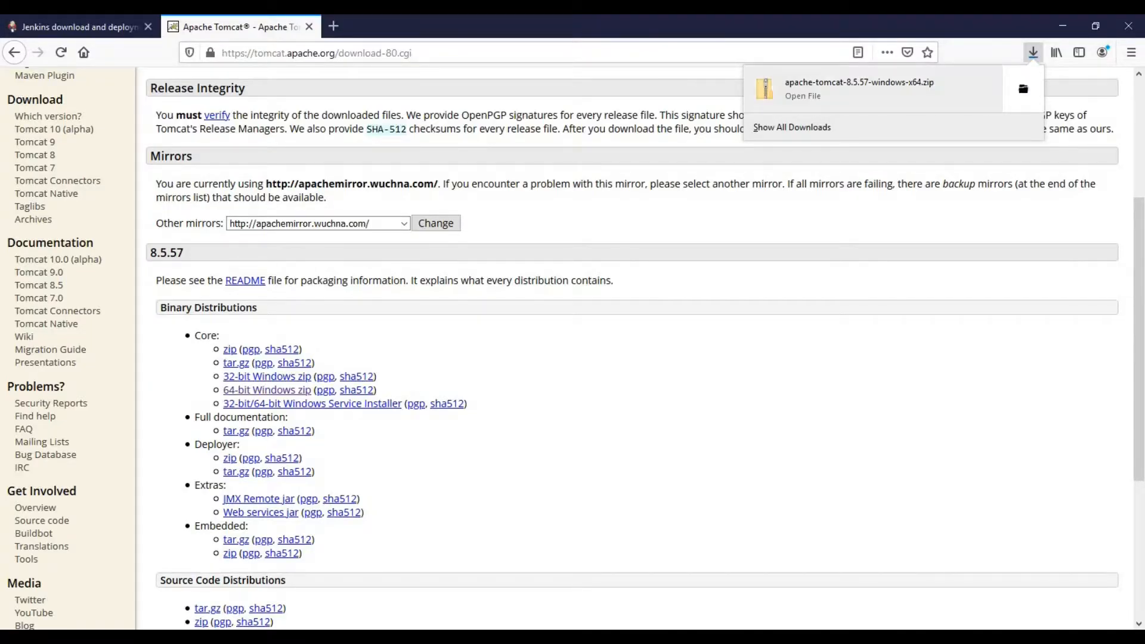
click(1023, 89)
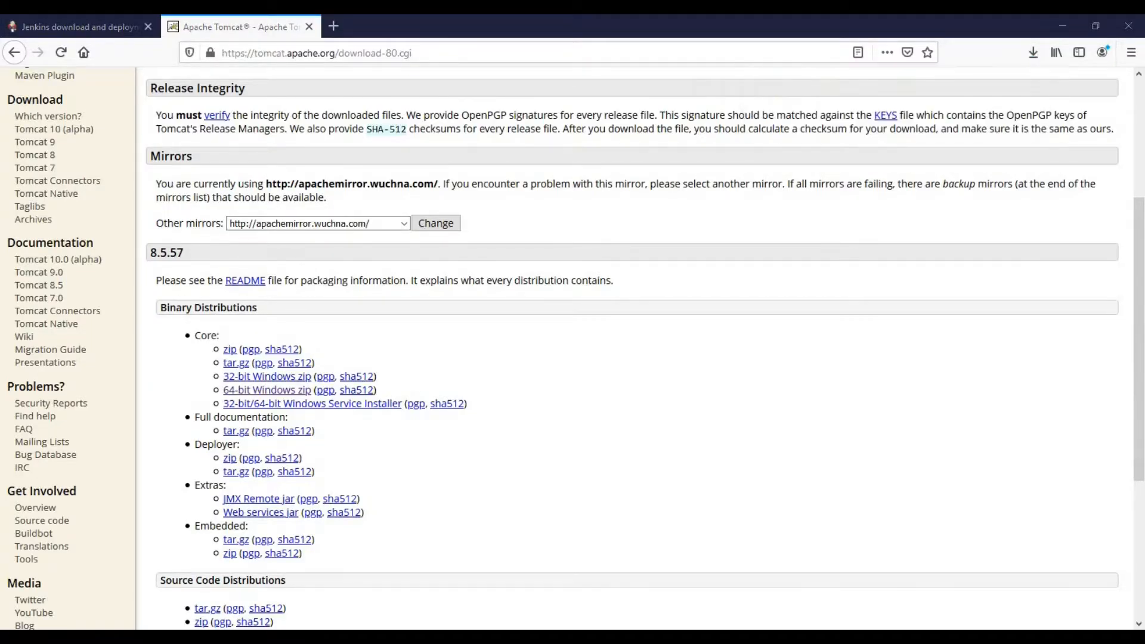
click(489, 269)
Step: Extract apache-tomcat-8.5.57-windows-x64.zip to the suggested folder and open apache-tomcat-8.5.57 inside it
click(239, 163)
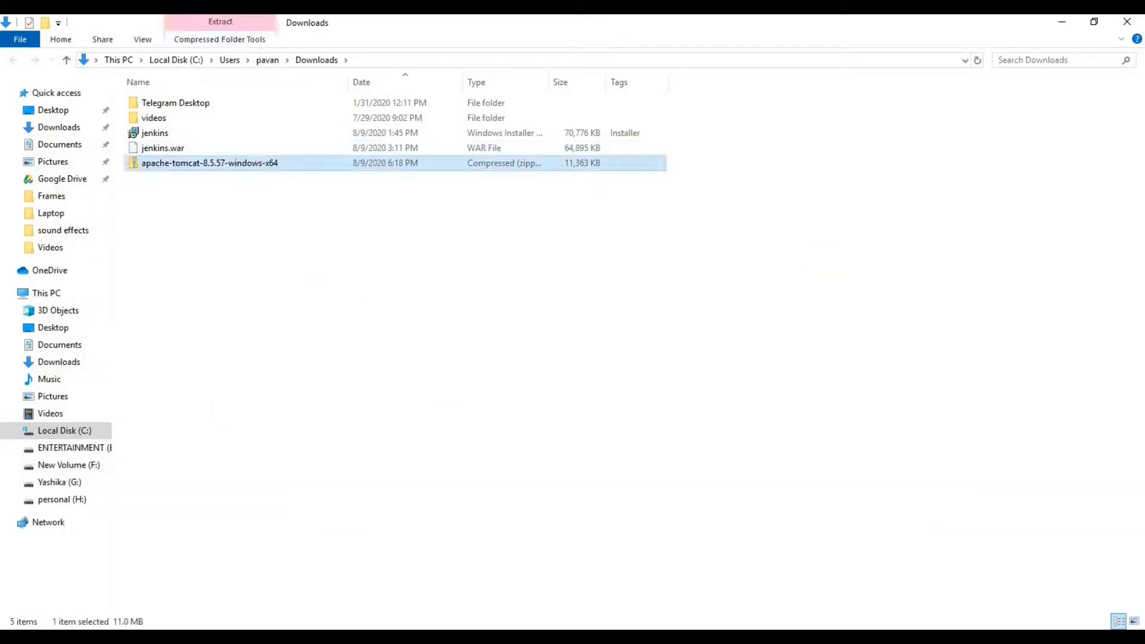
right_click(240, 166)
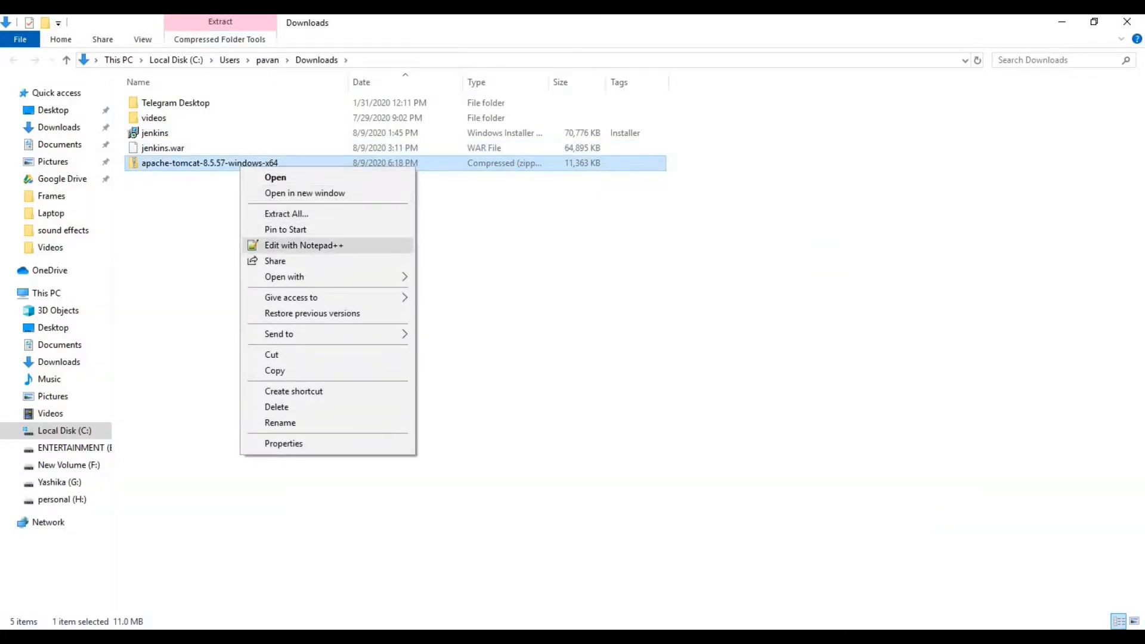
click(286, 213)
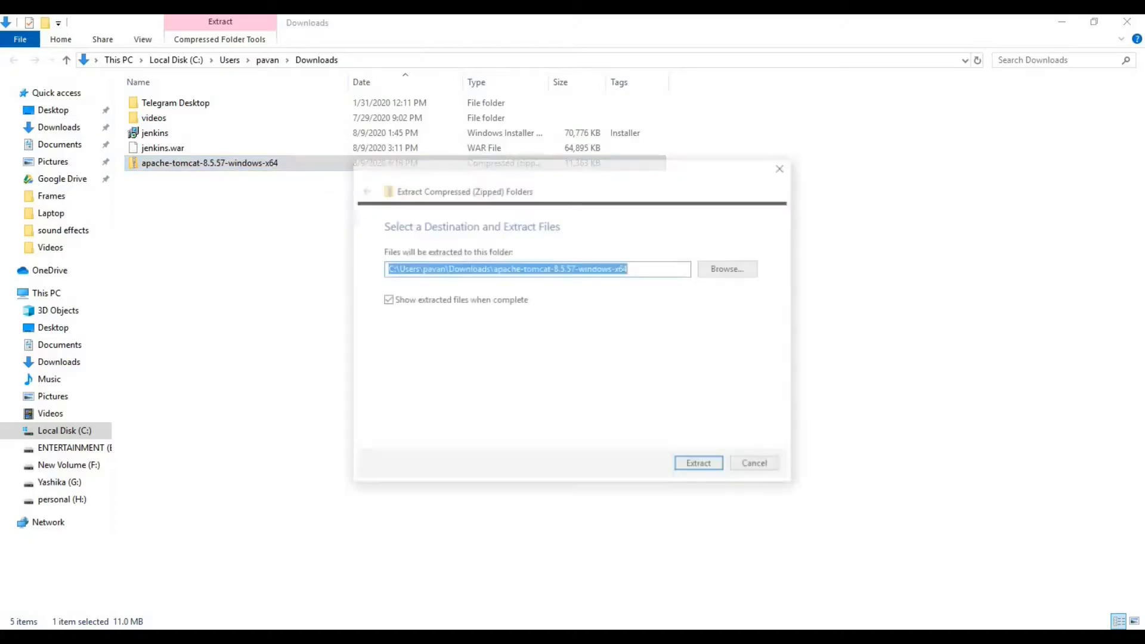
key(Return)
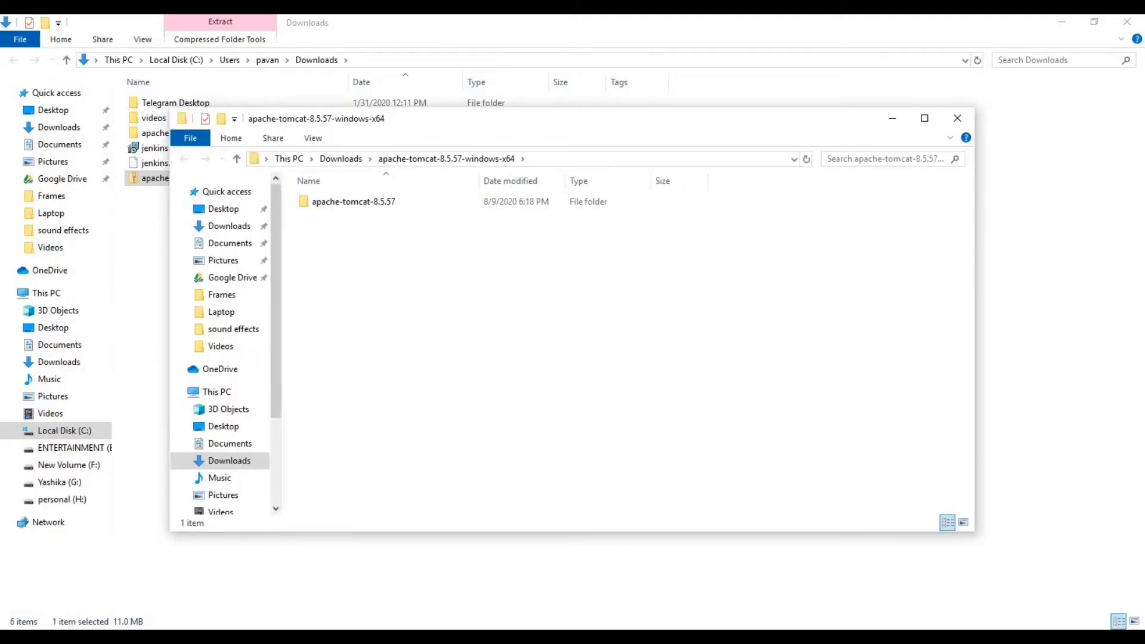
click(924, 118)
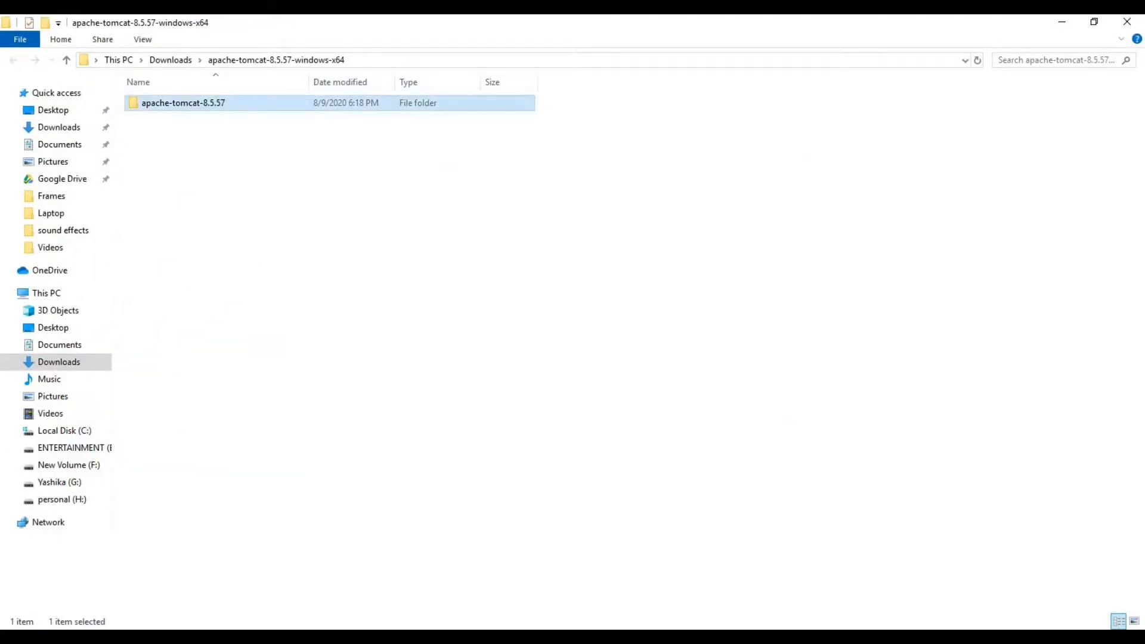
double_click(178, 103)
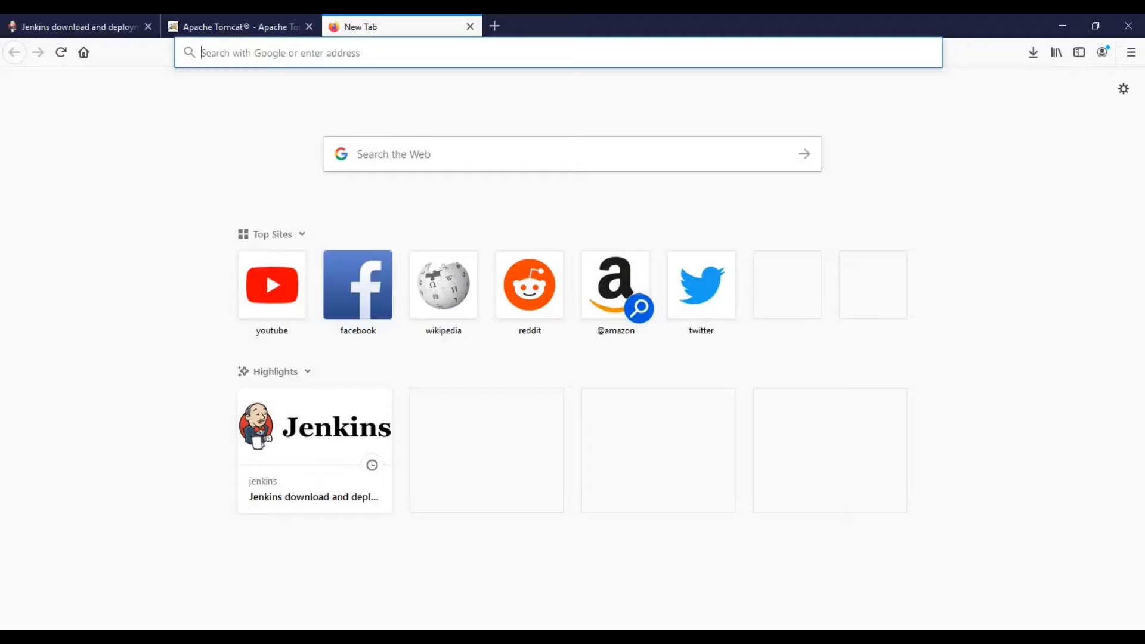
Step: Load localhost:8080 to see the Tomcat success page and open the Manager App
text(localhost)
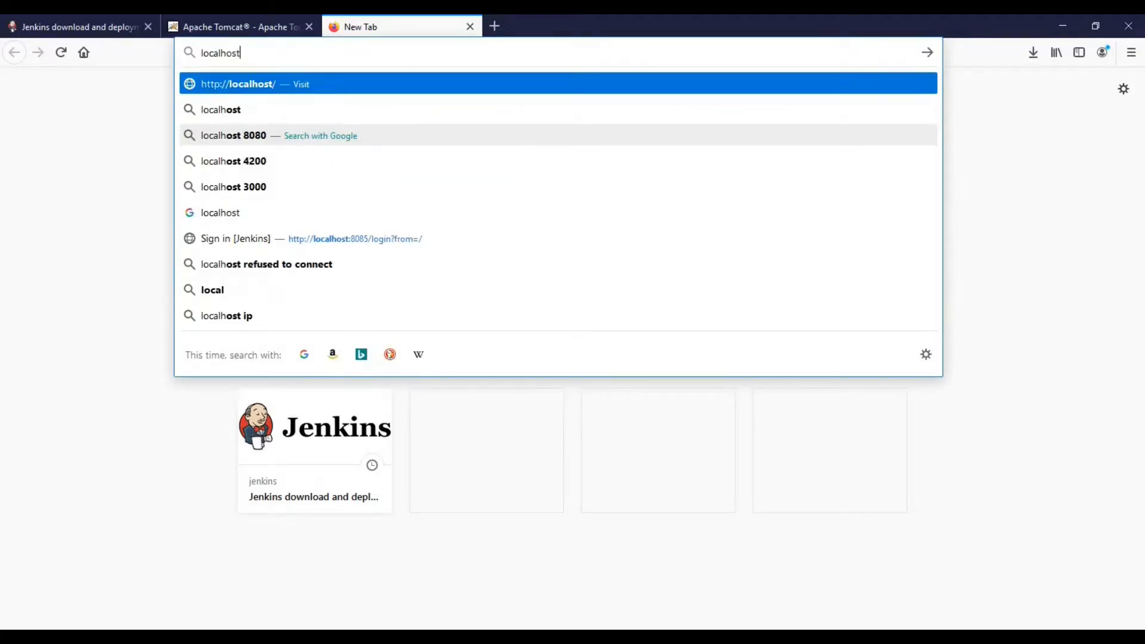
text(:8080)
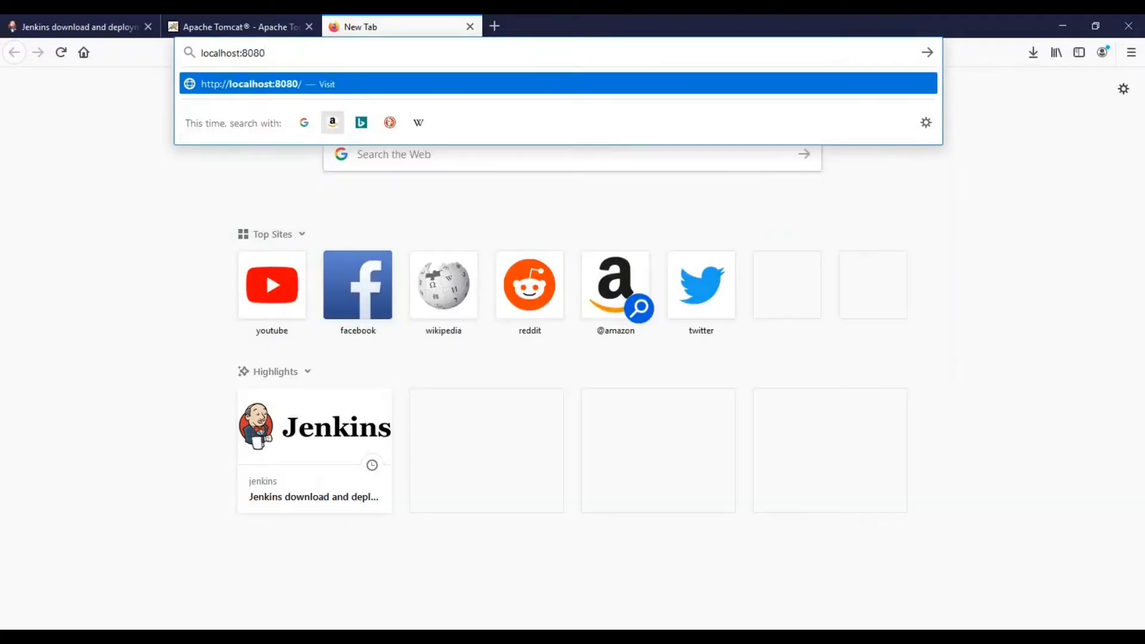
key(Return)
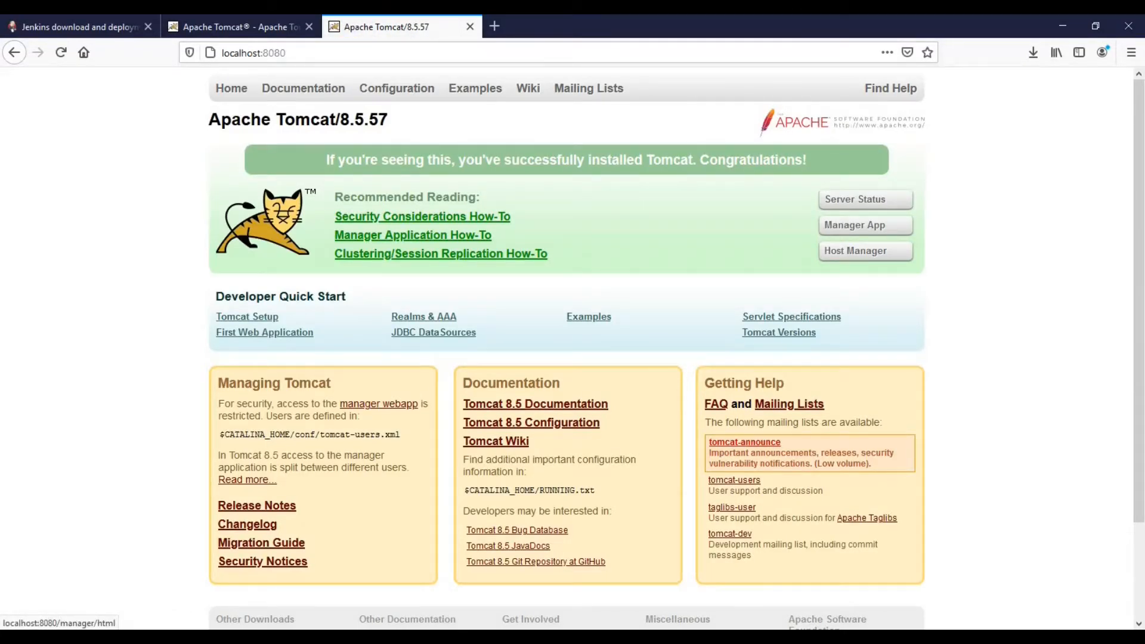
click(864, 225)
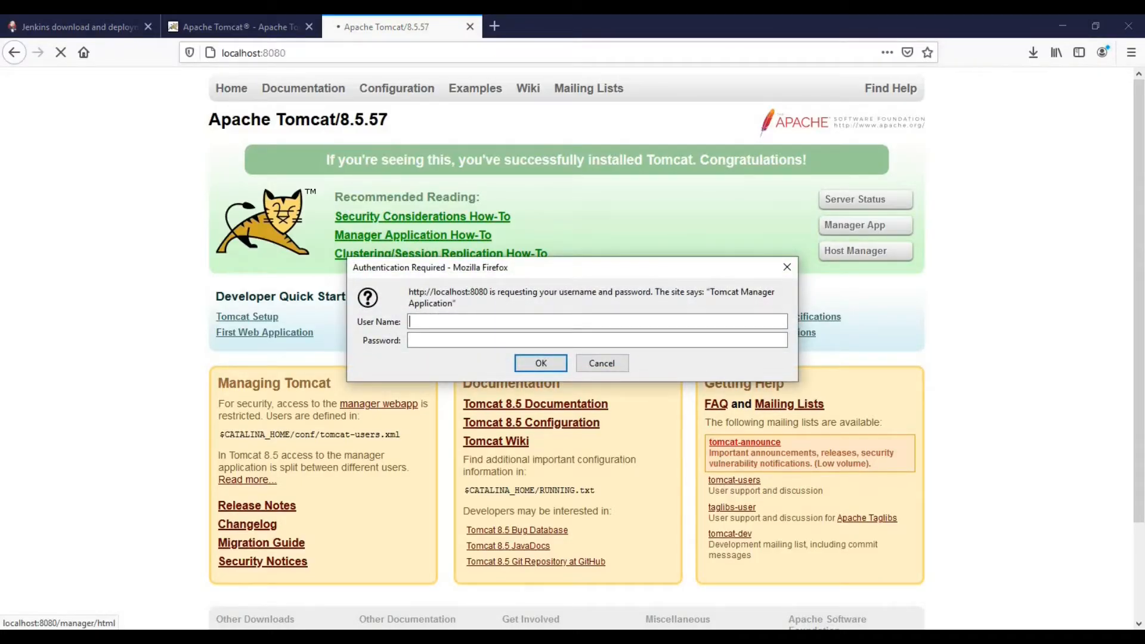
Step: Try signing in with a username and password, then return to the Tomcat bin folder window
text(admin)
key(Tab)
text(admin)
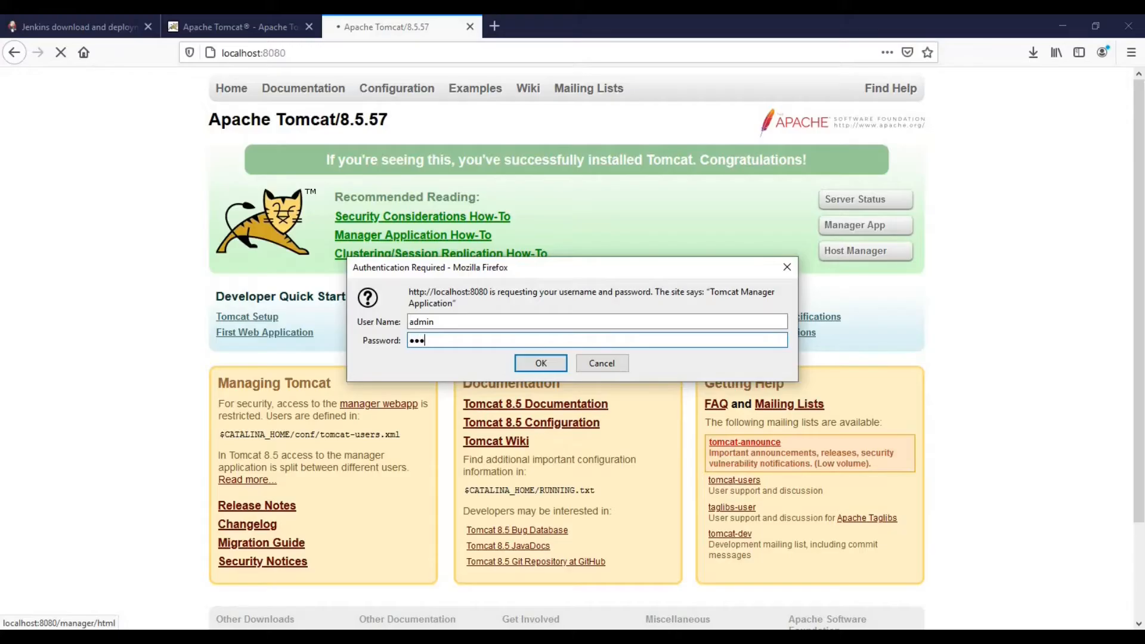
key(Return)
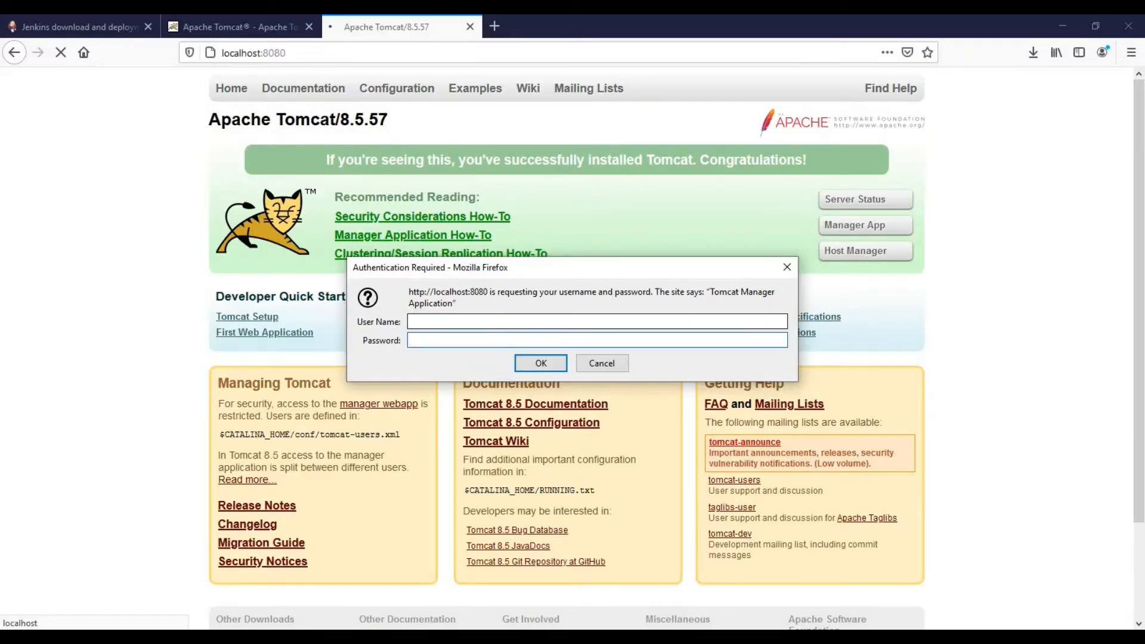
click(597, 340)
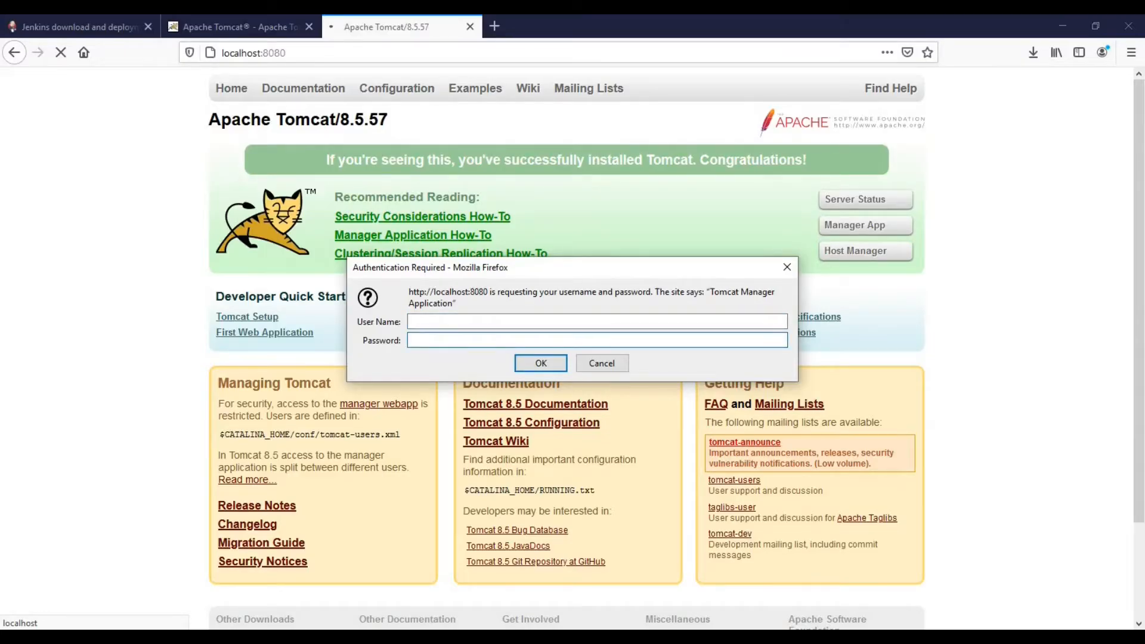
click(333, 638)
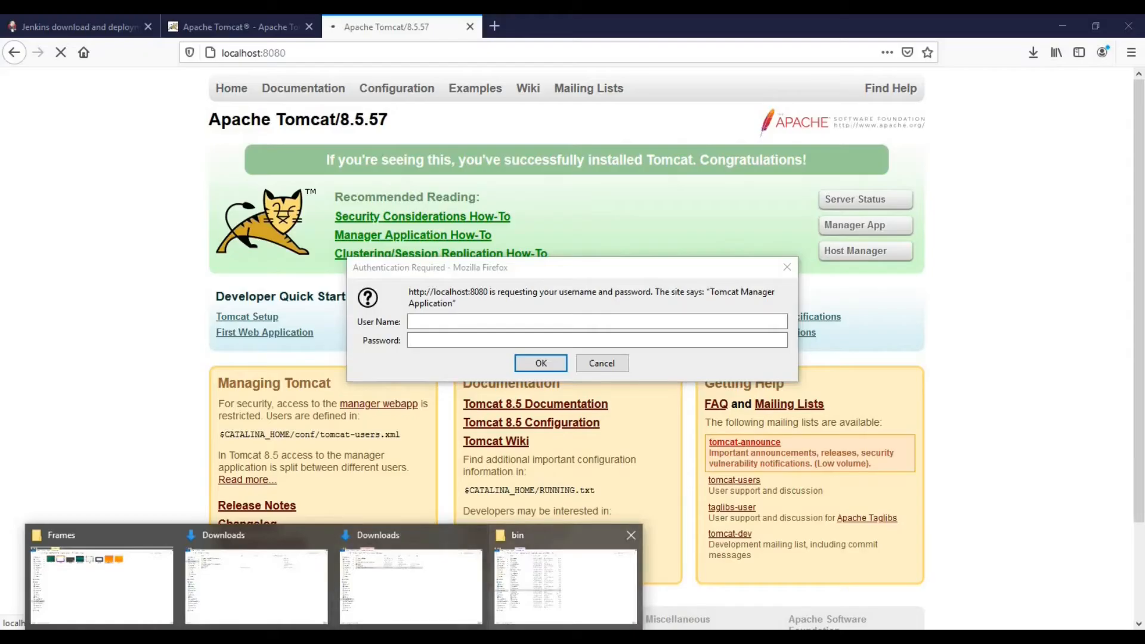
click(565, 585)
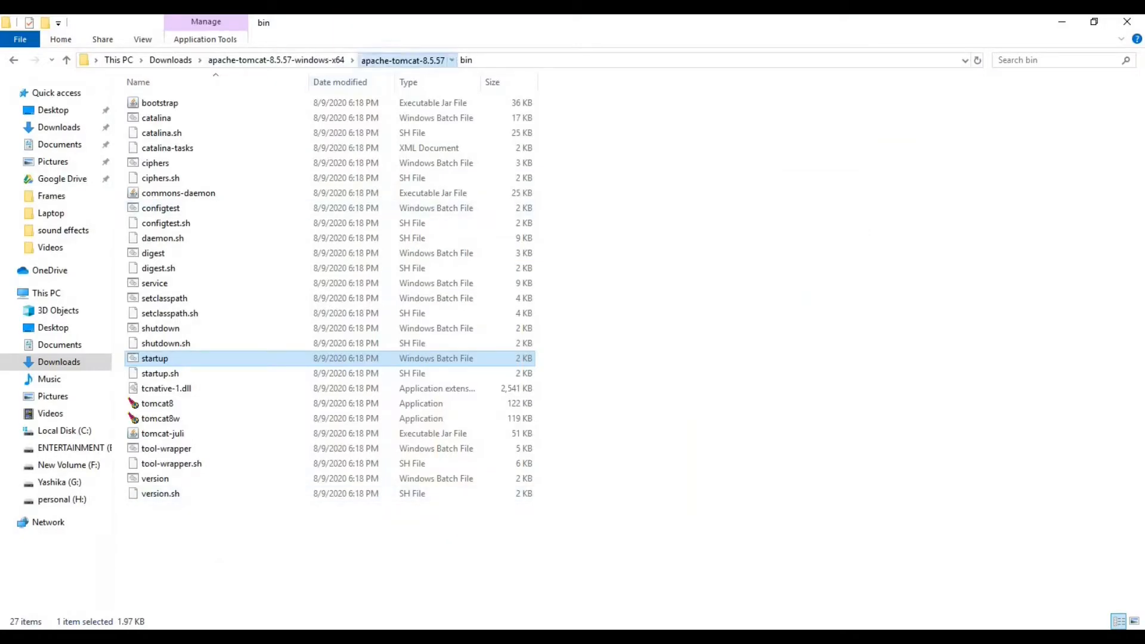
Step: Open conf\tomcat-users.xml from the apache-tomcat-8.5.57 folder in Notepad++
click(403, 59)
double_click(156, 118)
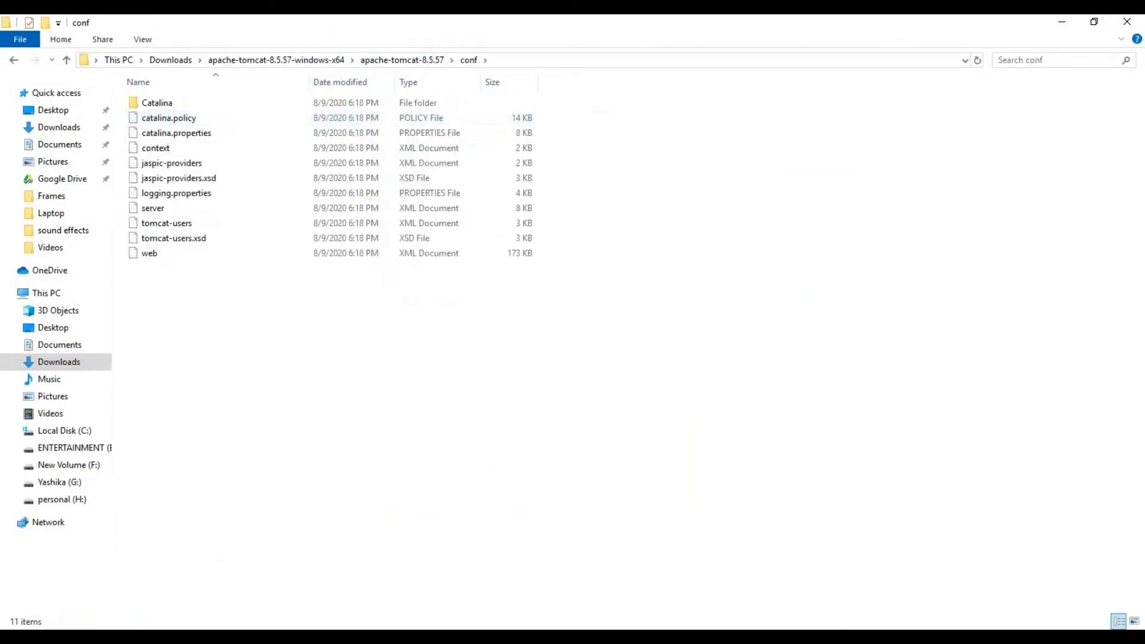
click(166, 223)
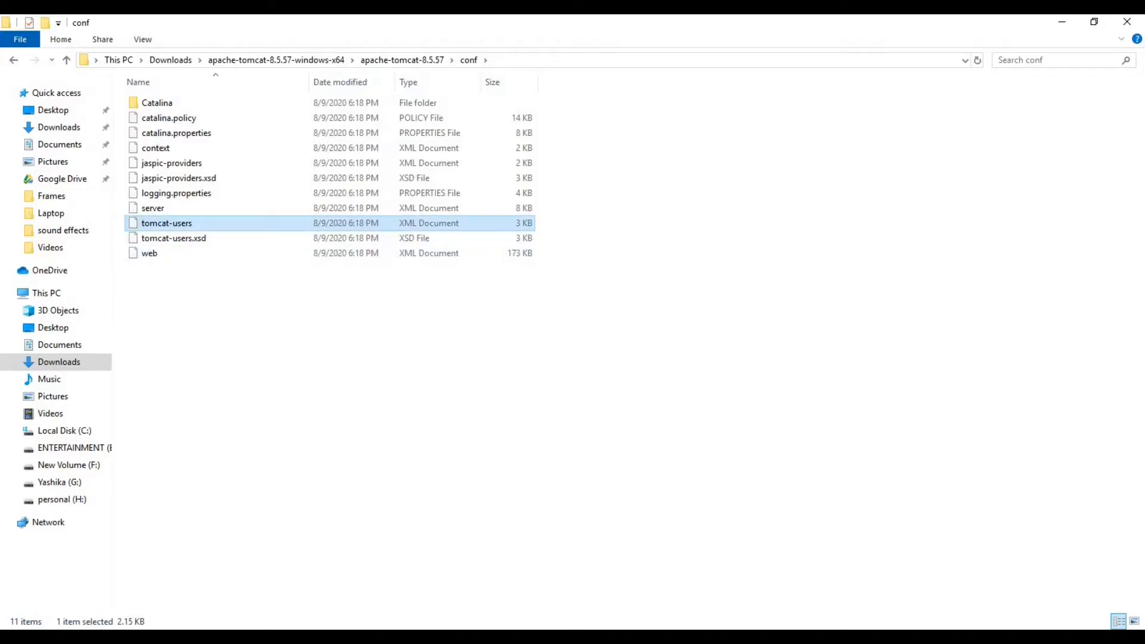
right_click(162, 226)
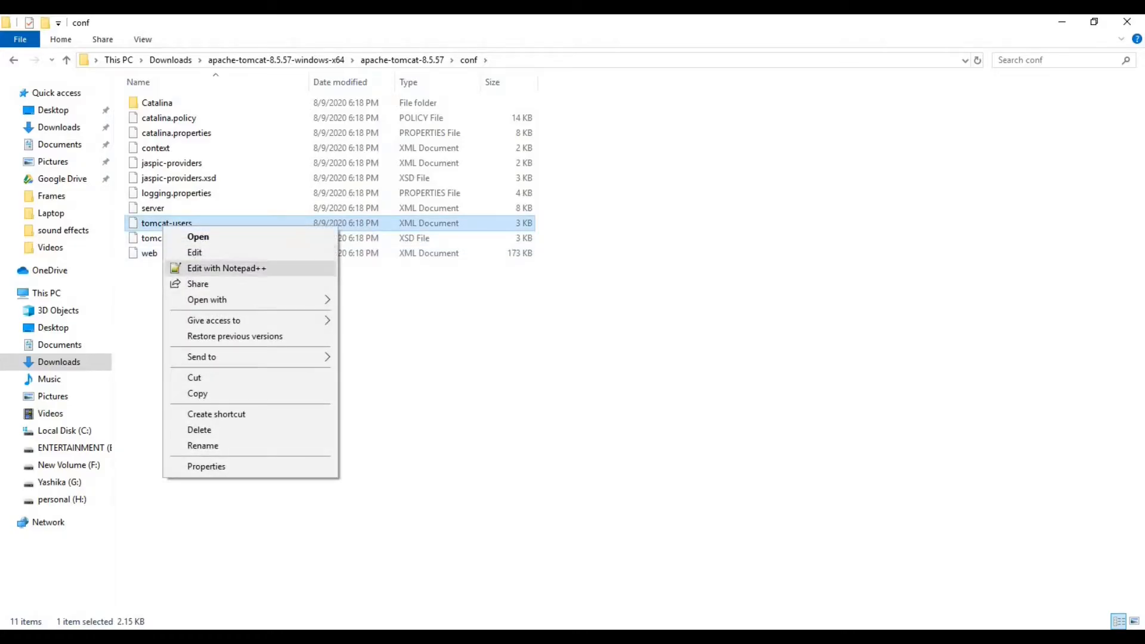
click(227, 268)
scroll(573, 345, down, 5)
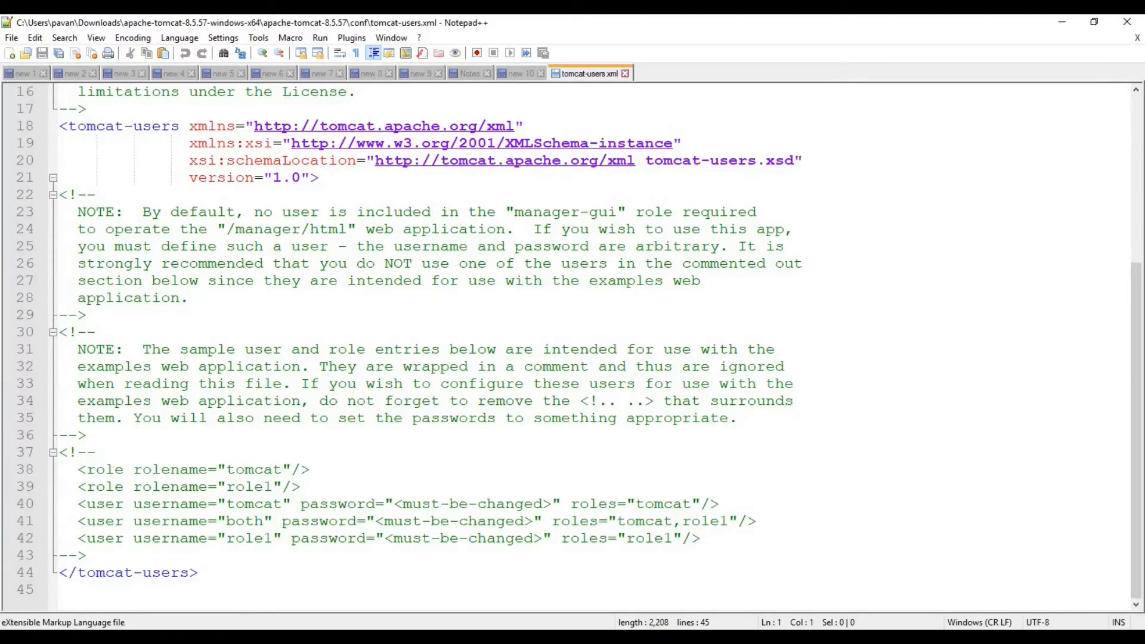
Step: Add two blank lines after the commented sample role and user entries in tomcat-users.xml
drag(701, 538, 58, 469)
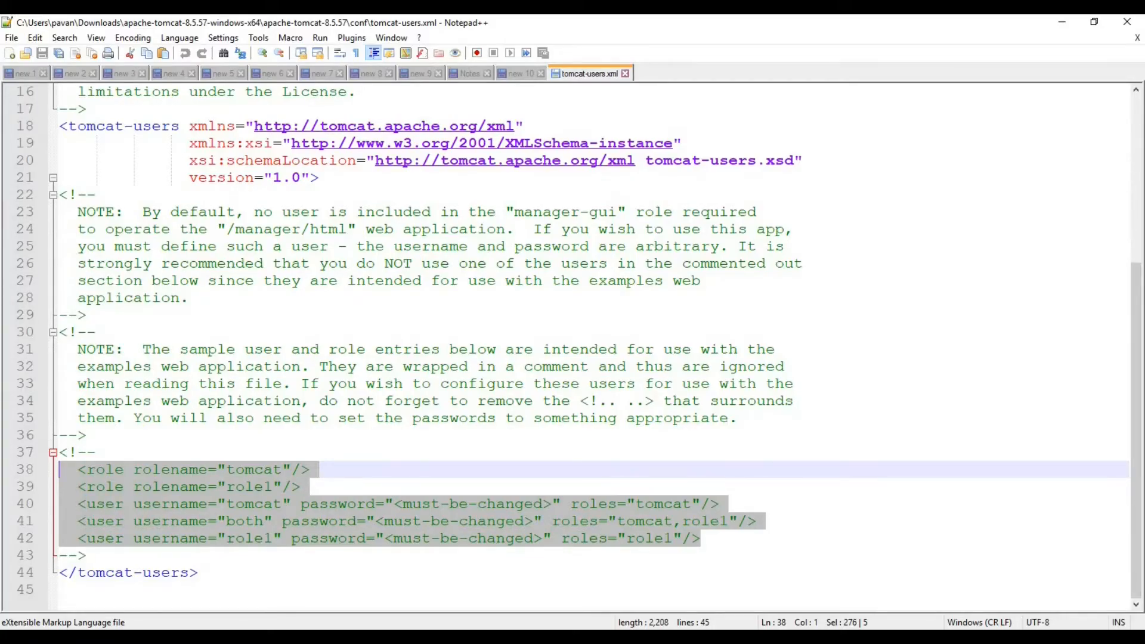
click(87, 555)
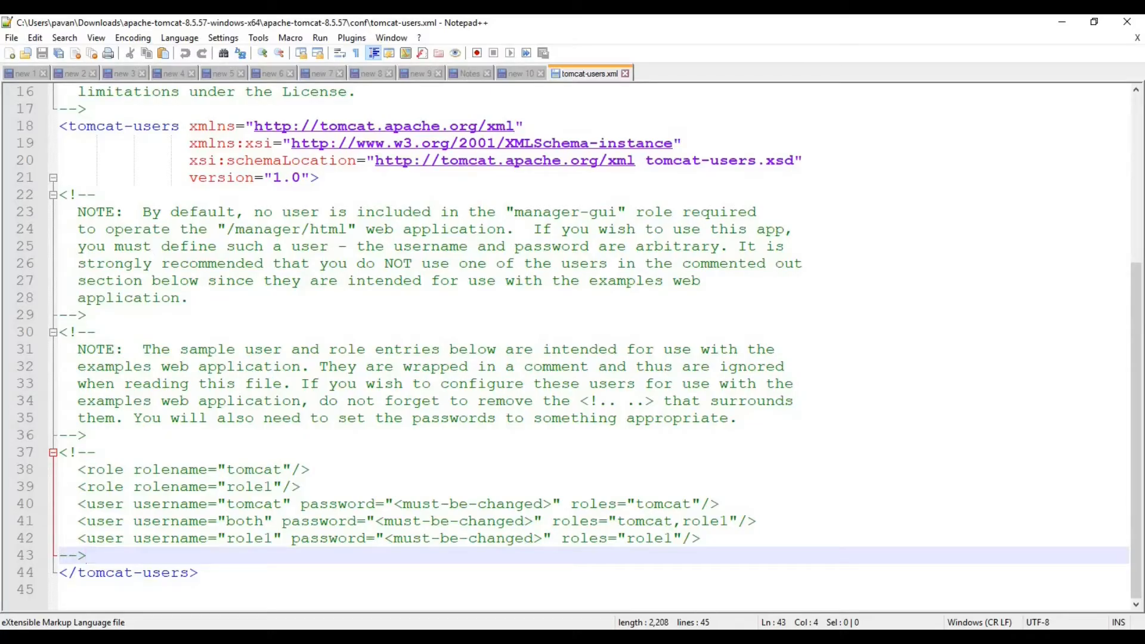
key(Return)
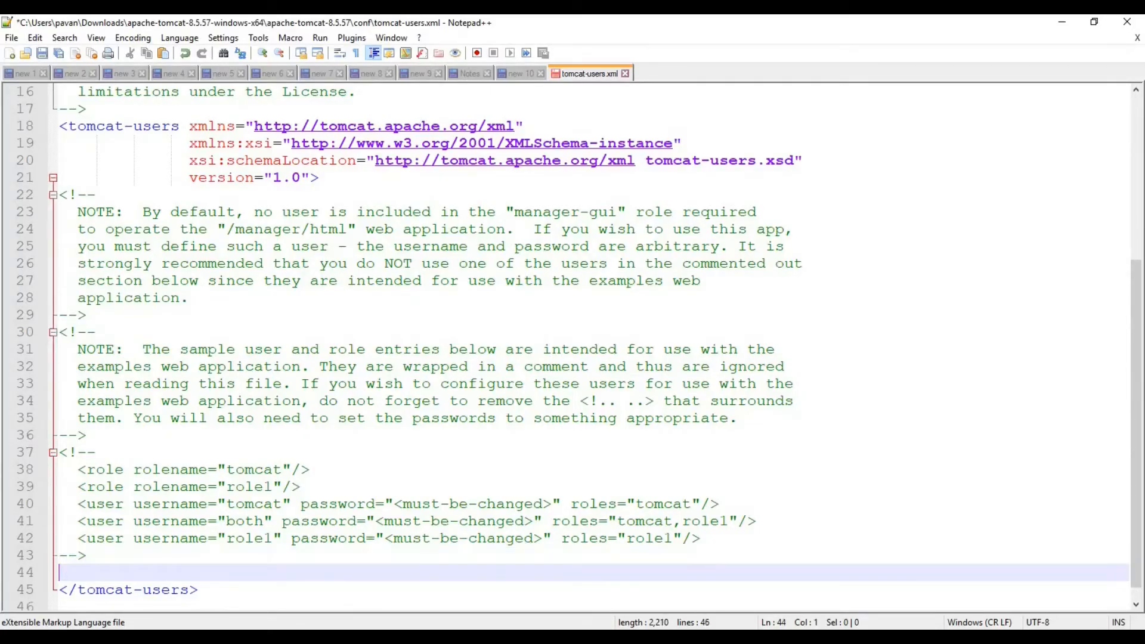
key(Return)
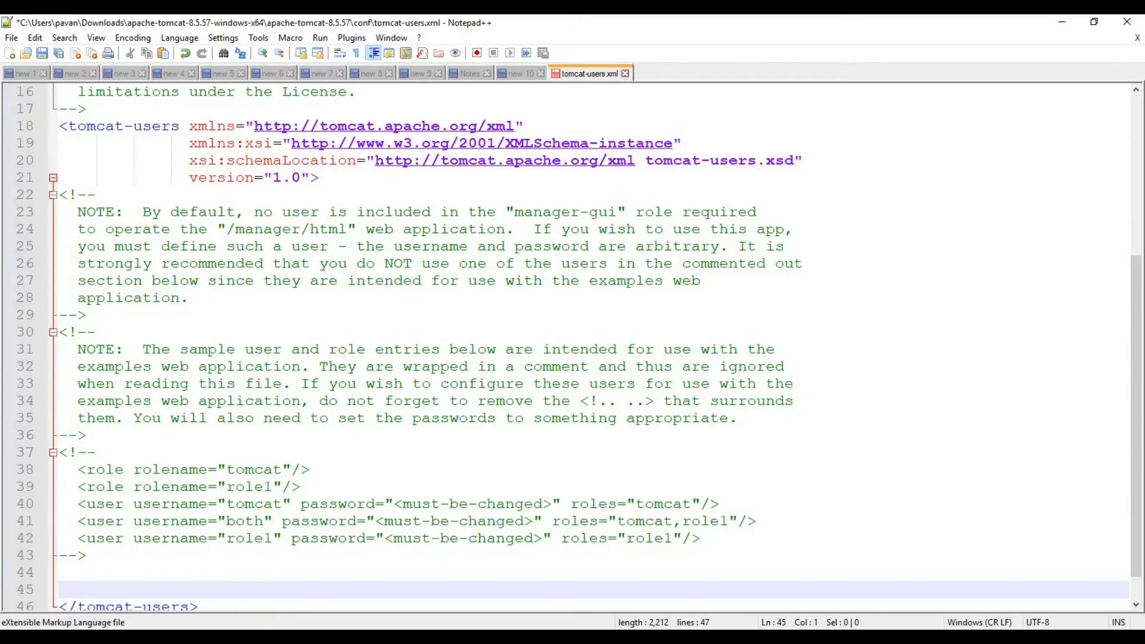
Step: Copy the admin, admin-gui, manager-script and manager-gui role and user lines from the notes and paste them above </tomcat-users>
click(520, 74)
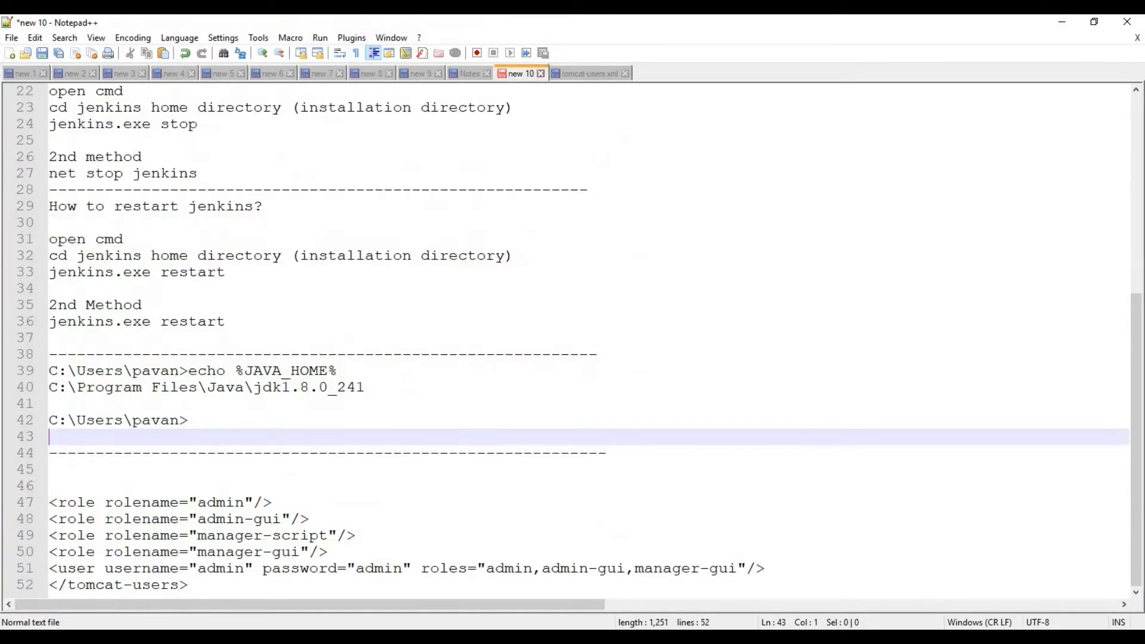
drag(189, 584, 49, 502)
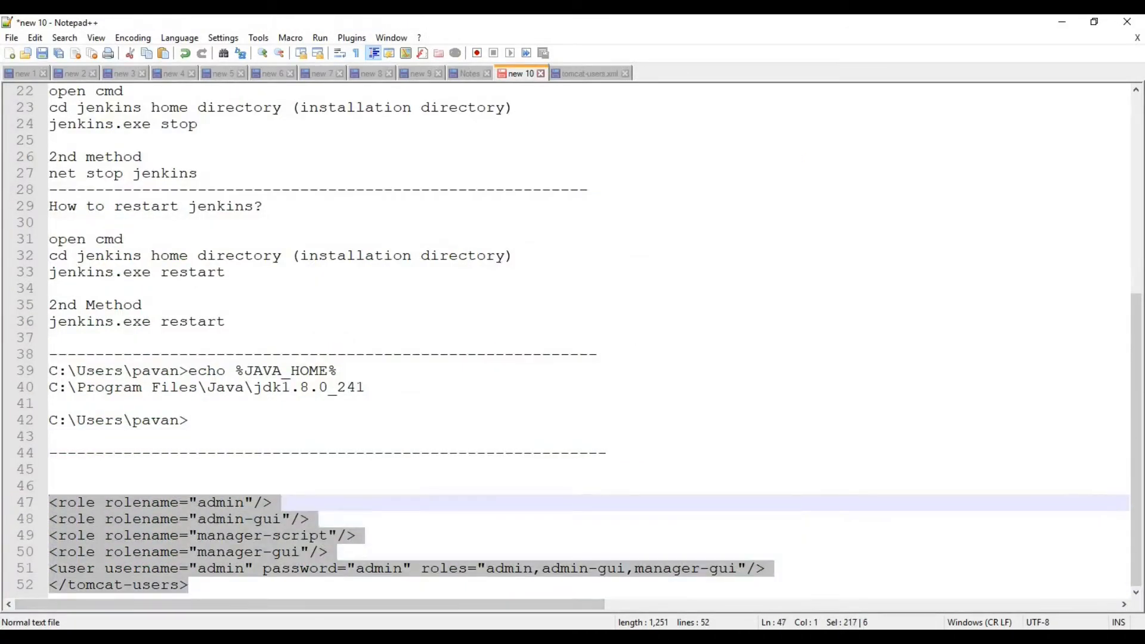
key(ctrl+c)
click(590, 73)
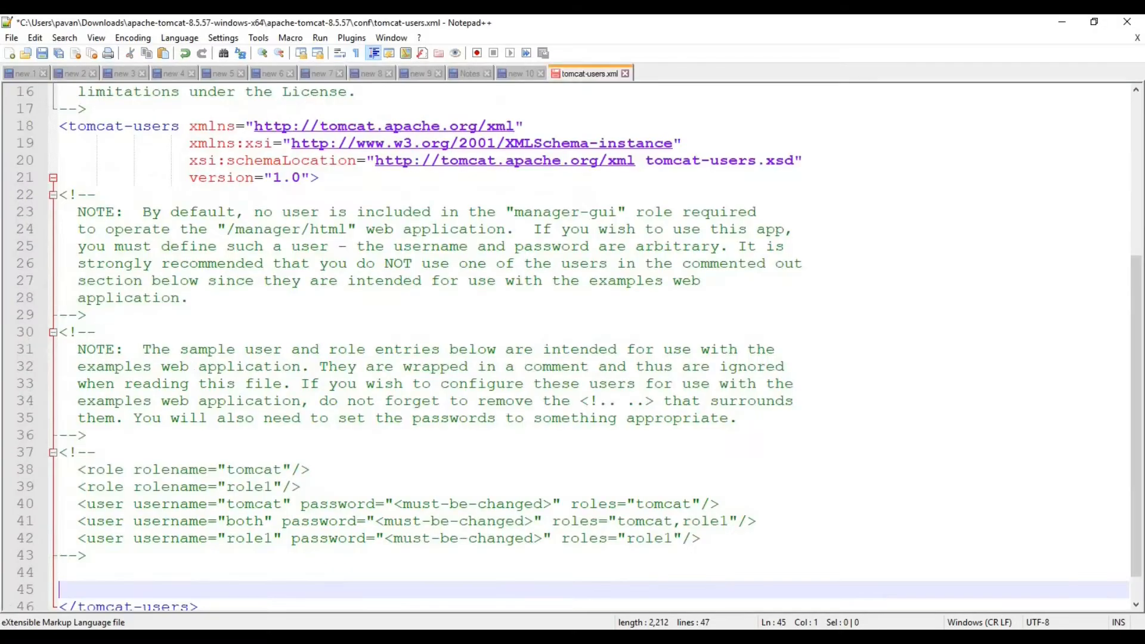
click(60, 534)
key(ctrl+v)
scroll(572, 346, down, 1)
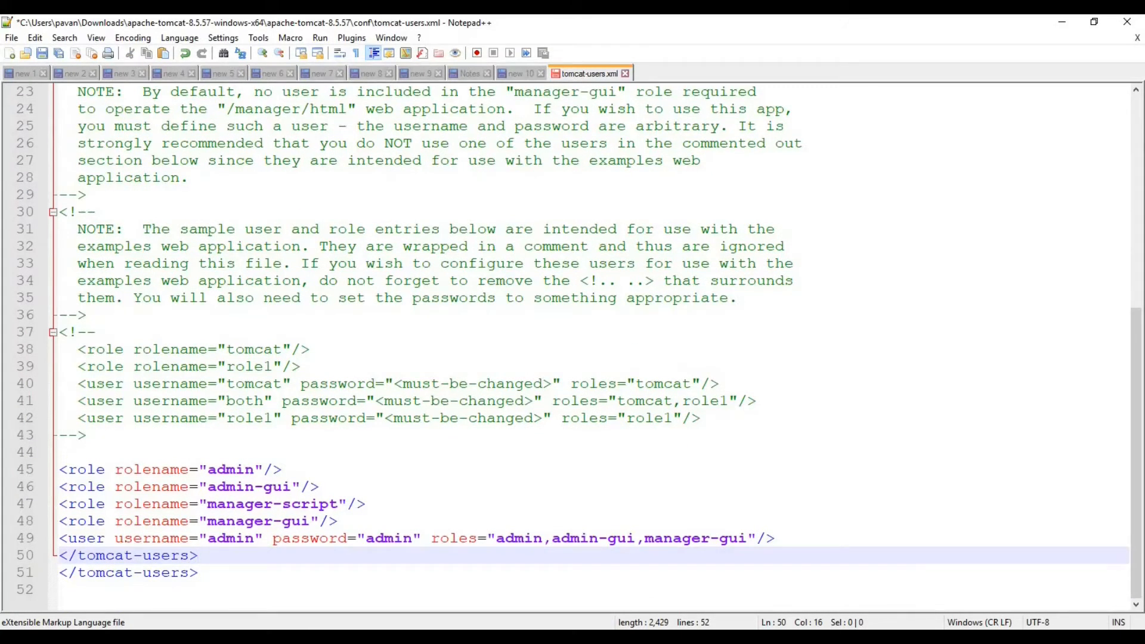
Step: Check the new user's name and password values, then save tomcat-users.xml
double_click(225, 539)
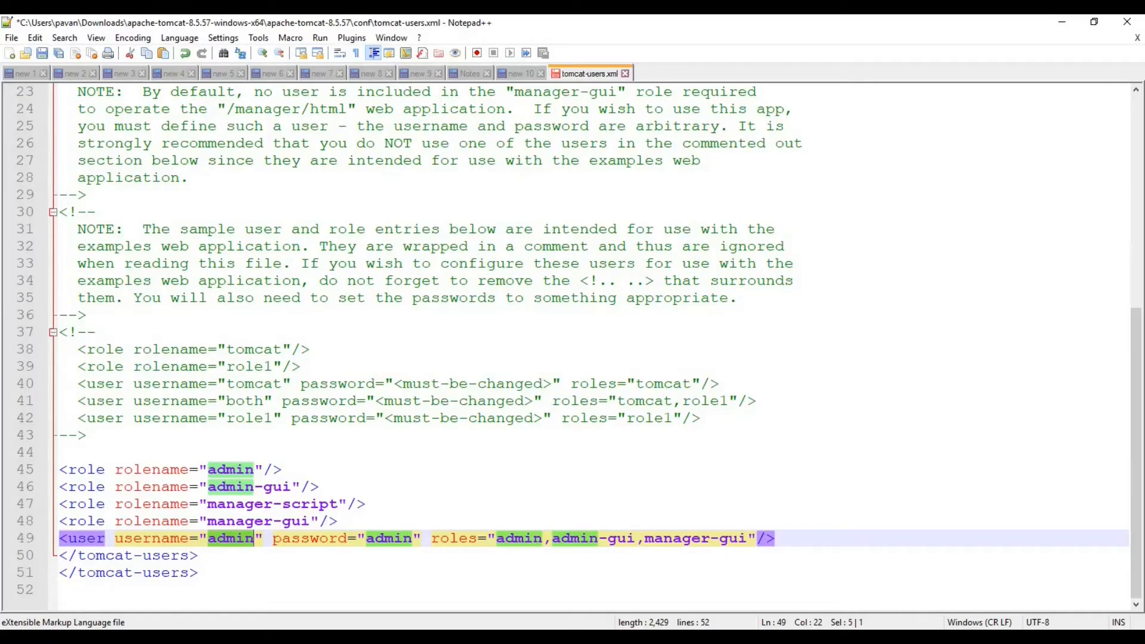
double_click(389, 538)
key(ctrl+s)
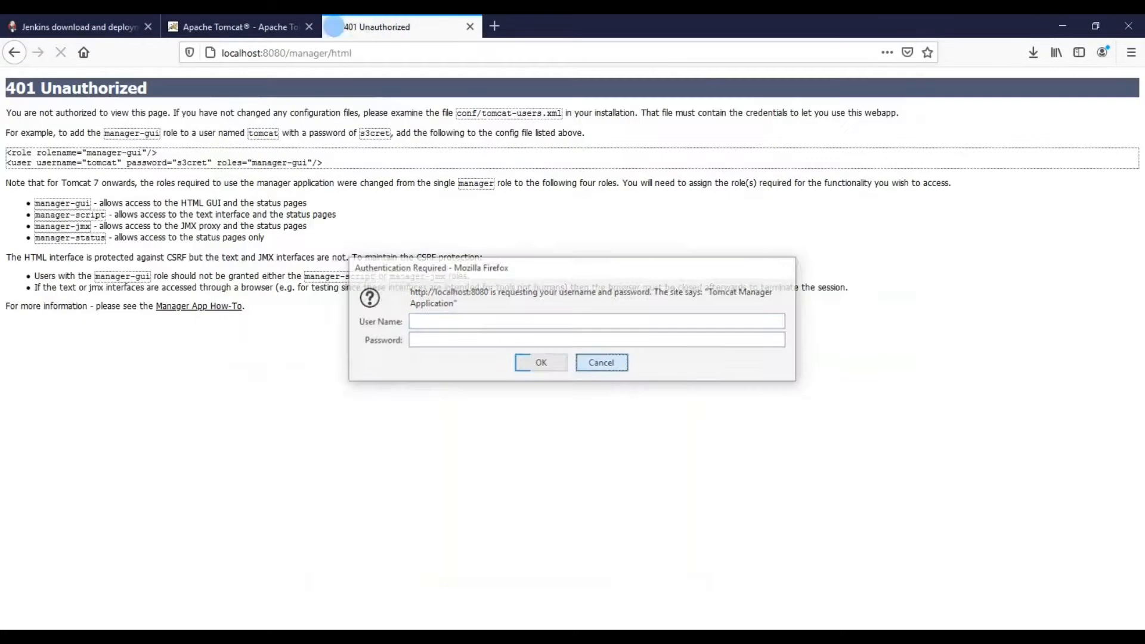
Step: Sign in to Tomcat Web Application Manager as the configured user, declining to save the login
text(a)
text(d)
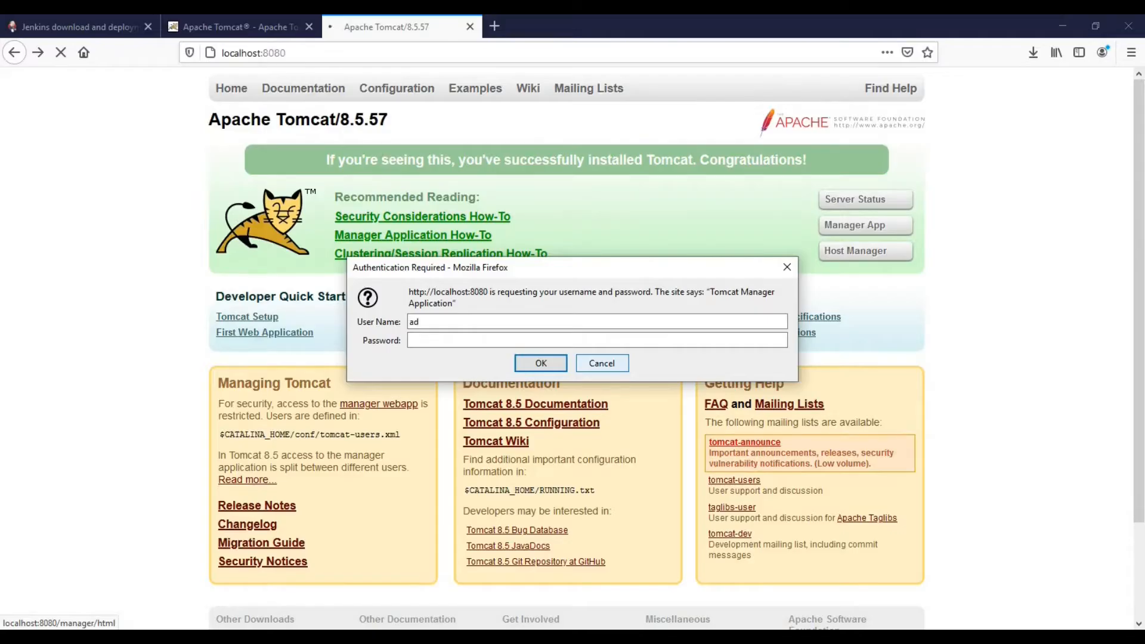
text(min)
key(Tab)
text(admin)
key(Return)
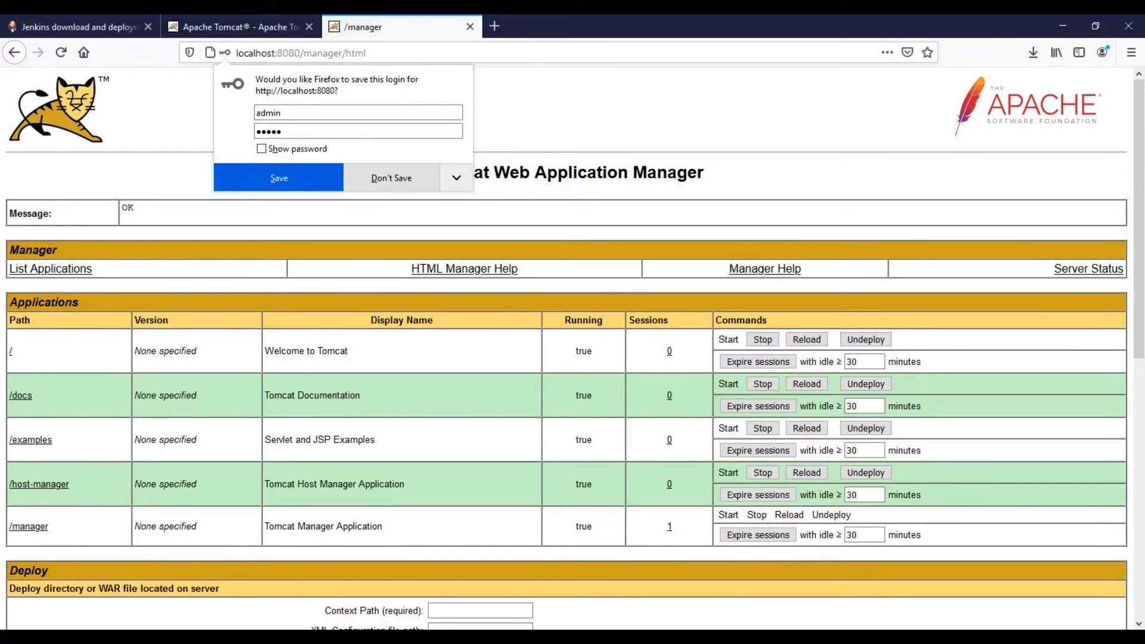
click(391, 178)
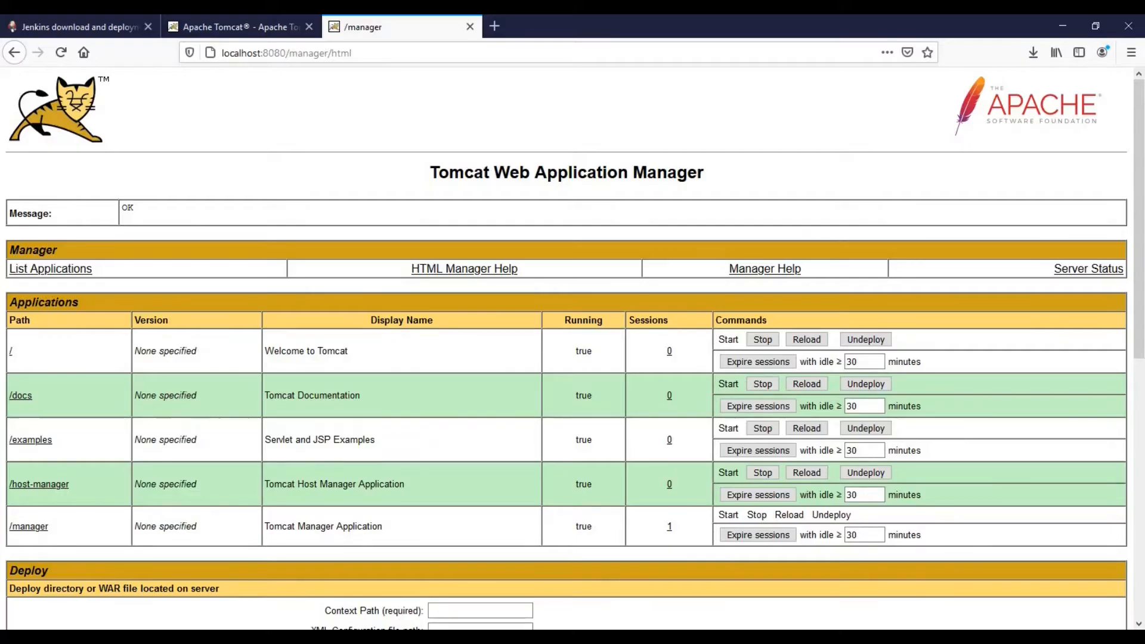
click(333, 637)
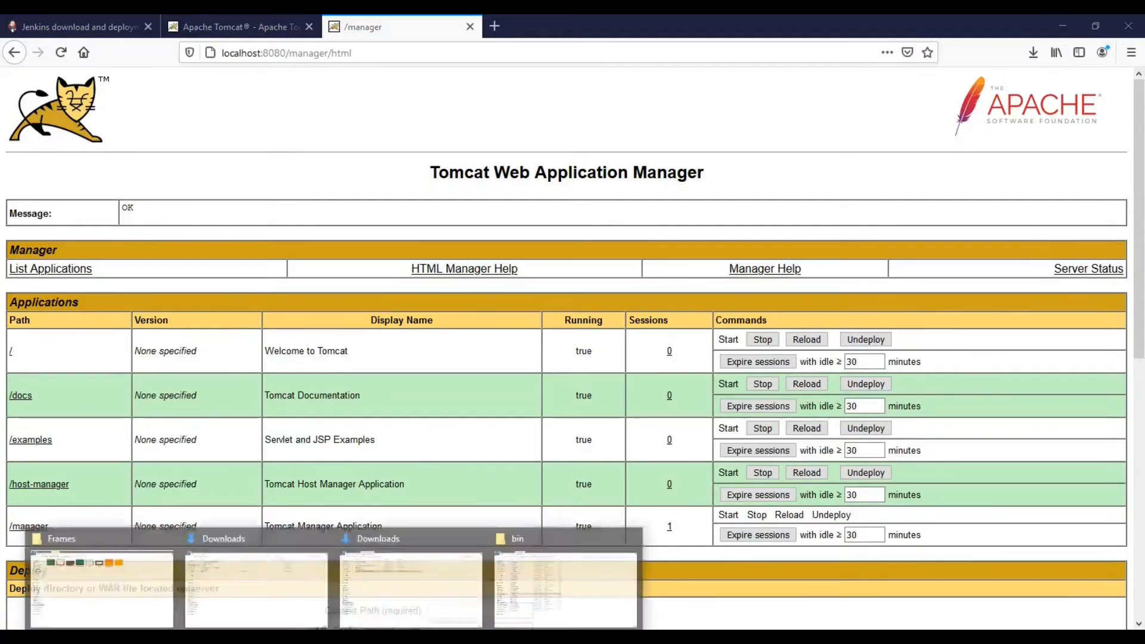
Step: Paste jenkins.war from Downloads into the apache-tomcat-8.5.57 webapps folder
click(410, 590)
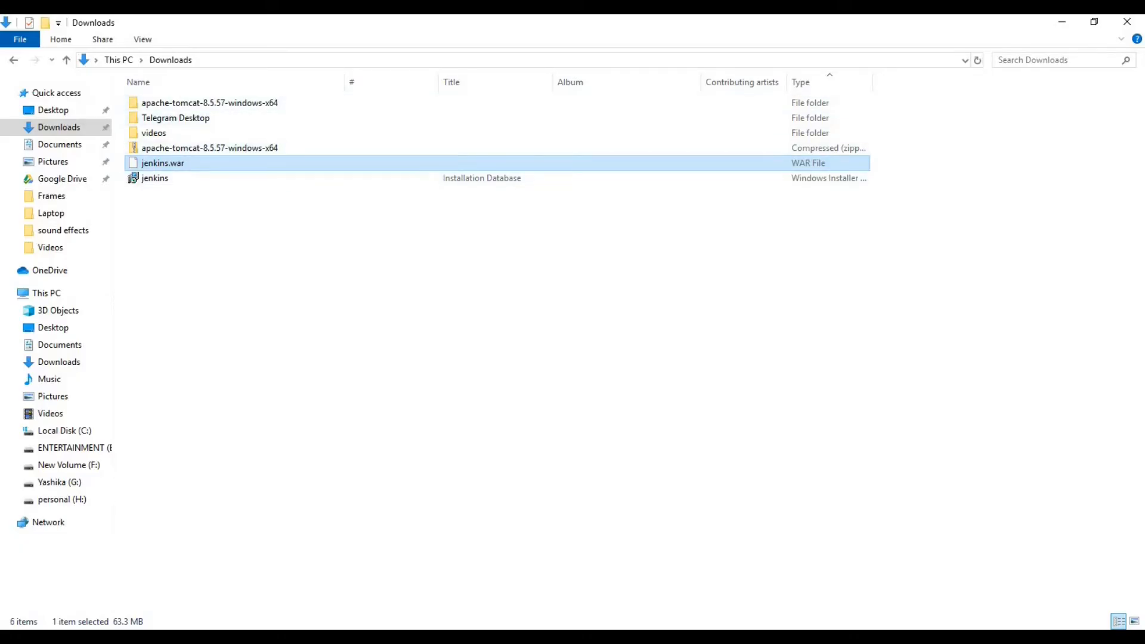
click(334, 638)
click(565, 591)
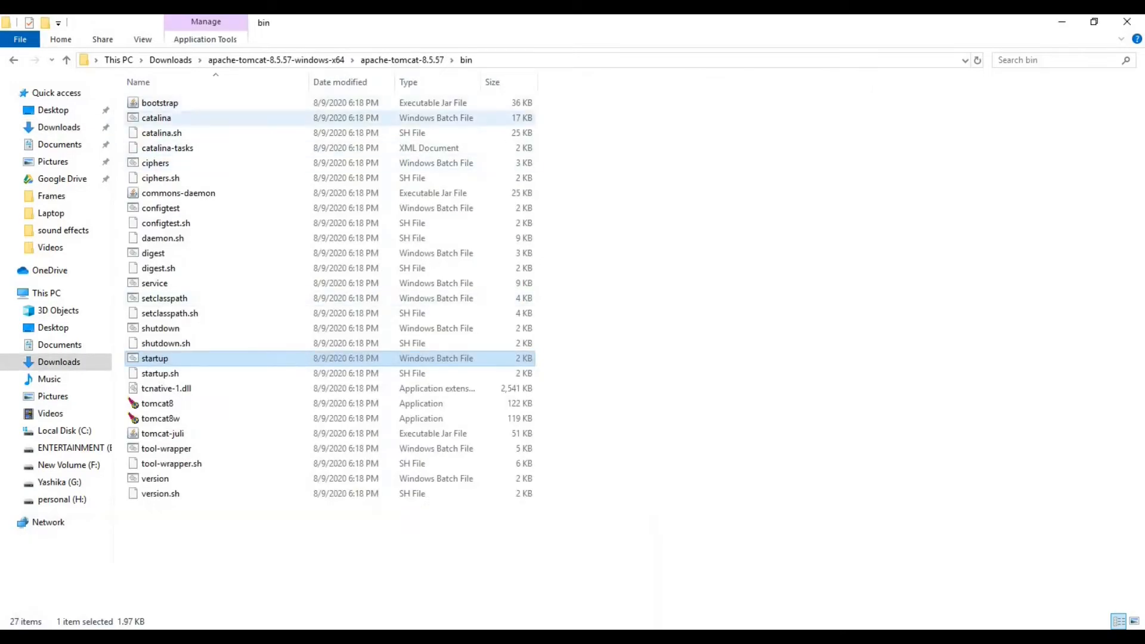
click(402, 60)
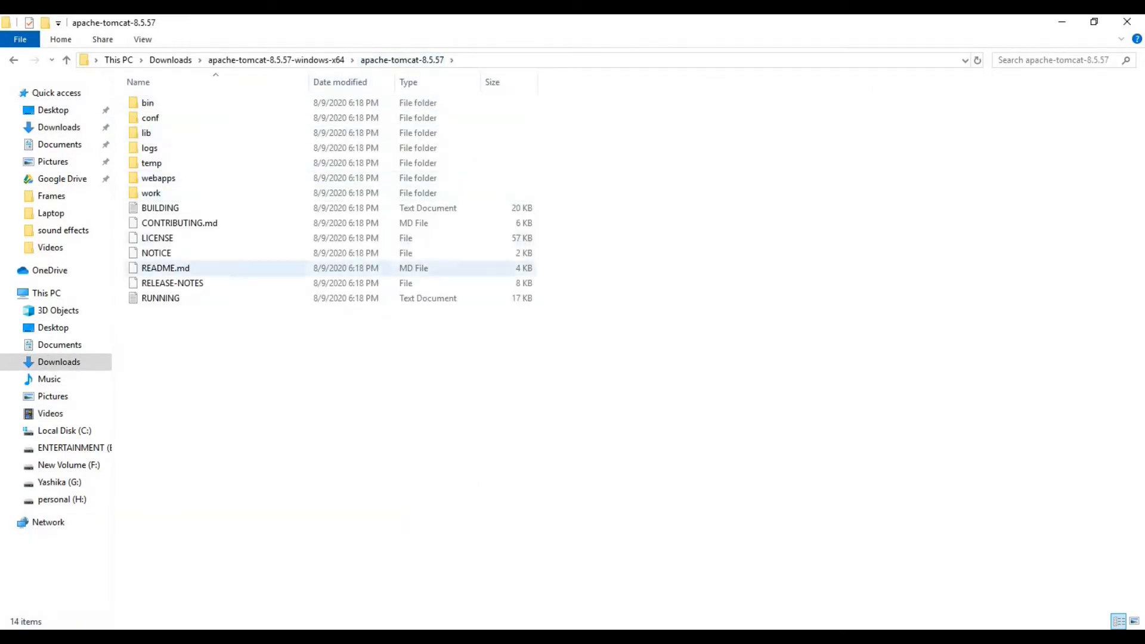
double_click(157, 177)
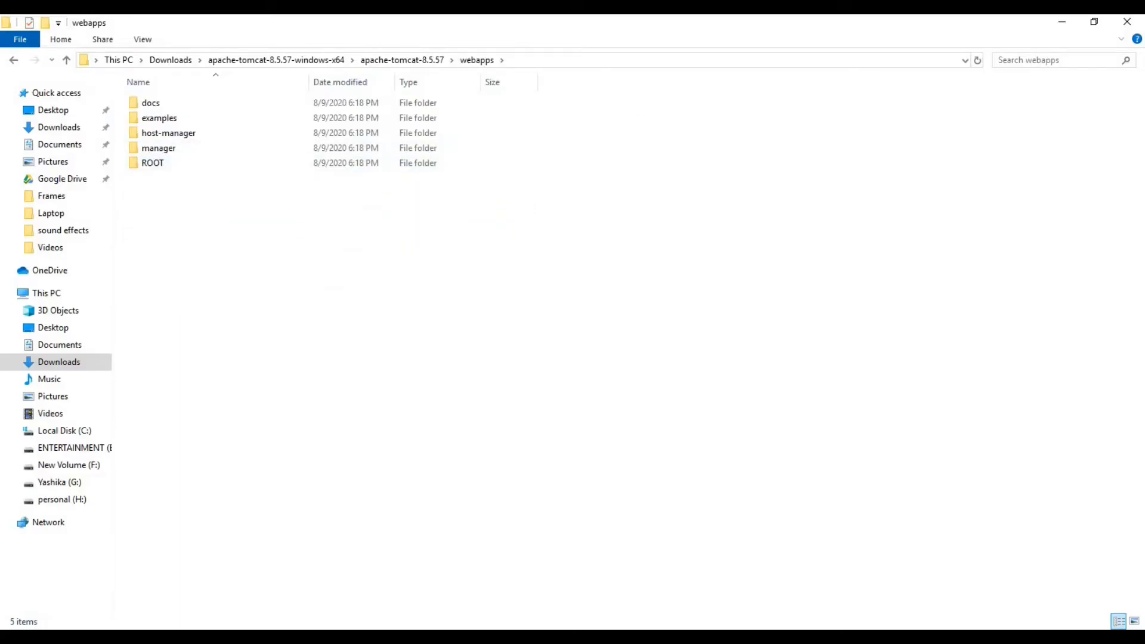
key(ctrl+v)
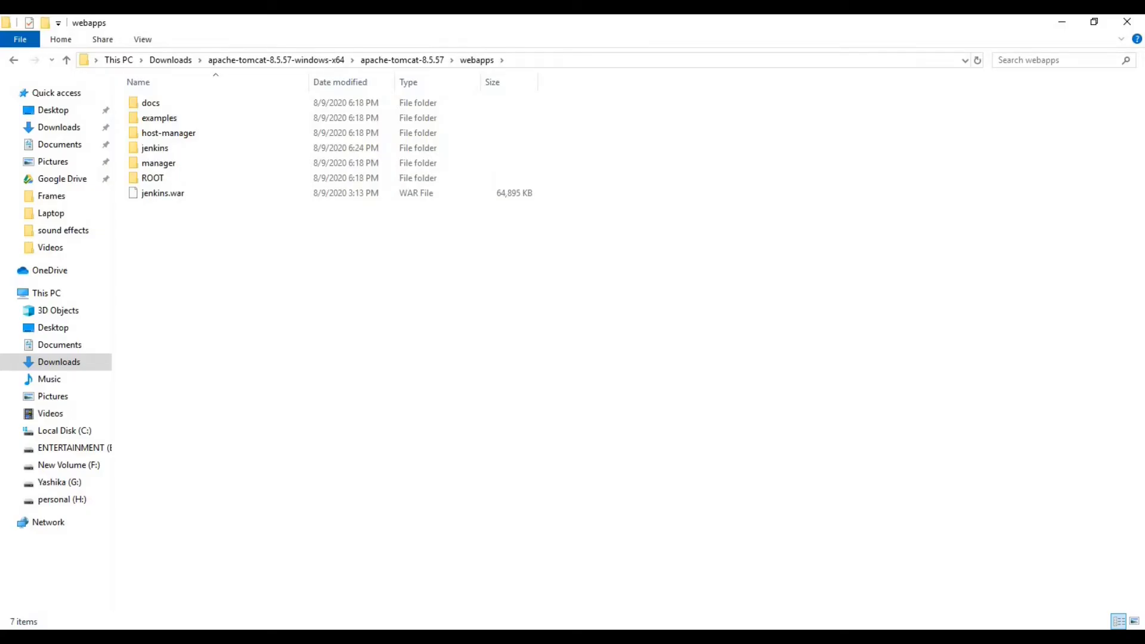
Step: Check the unpacked jenkins folder in webapps, then return to the Tomcat Manager in Firefox
double_click(154, 148)
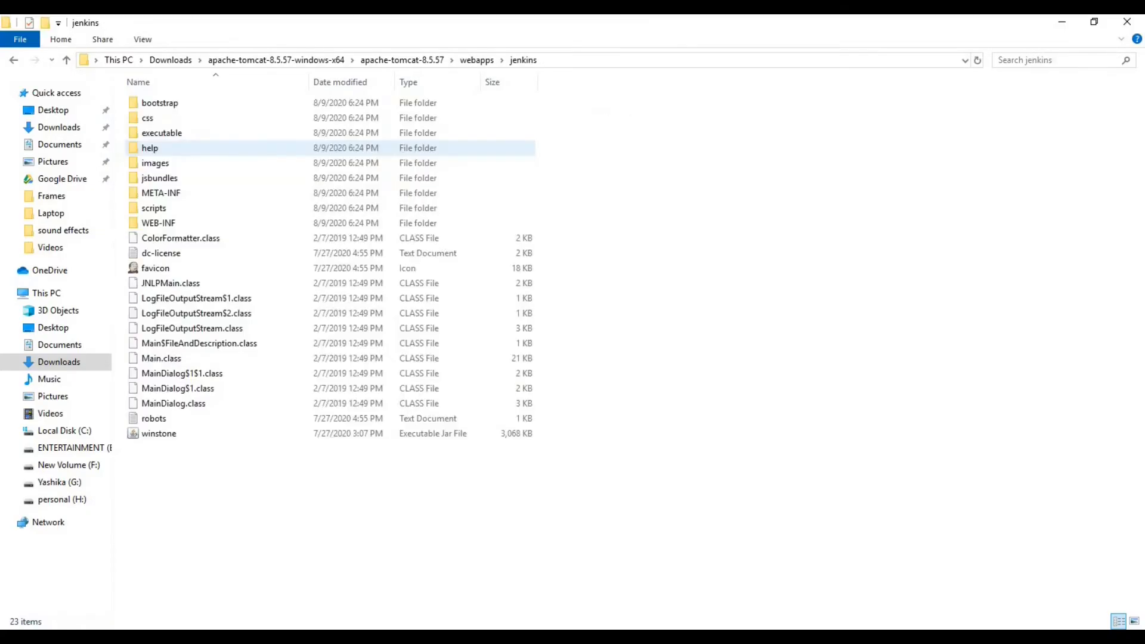
click(13, 60)
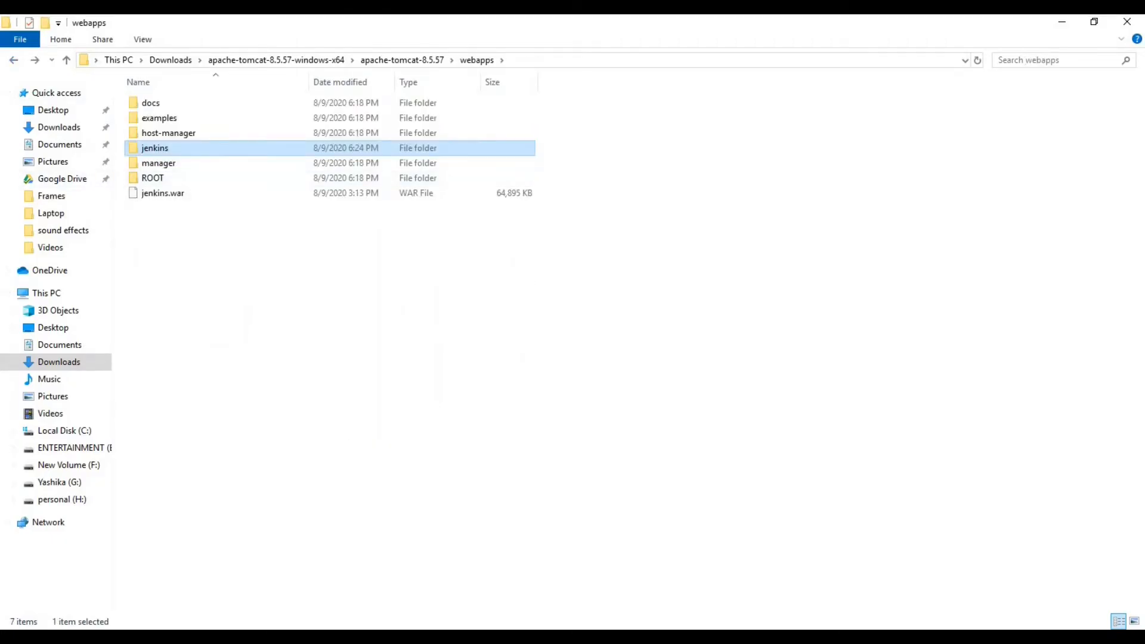
click(334, 280)
key(alt+Tab)
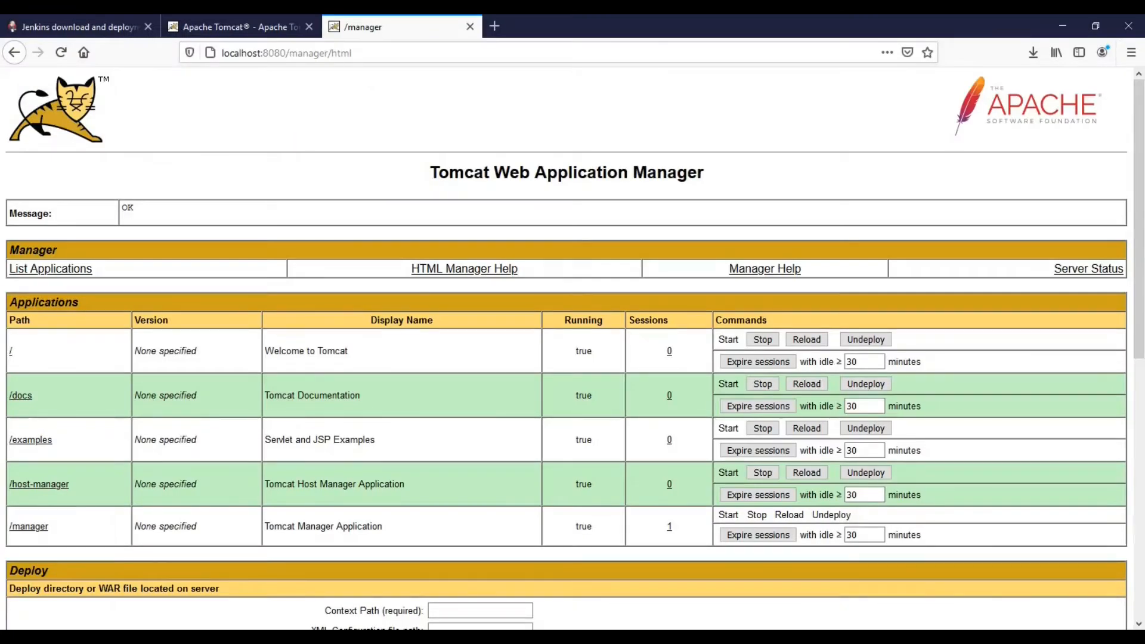
Step: Reload Tomcat Manager and open the listed /jenkins app at localhost:8080/jenkins in a new tab
click(60, 52)
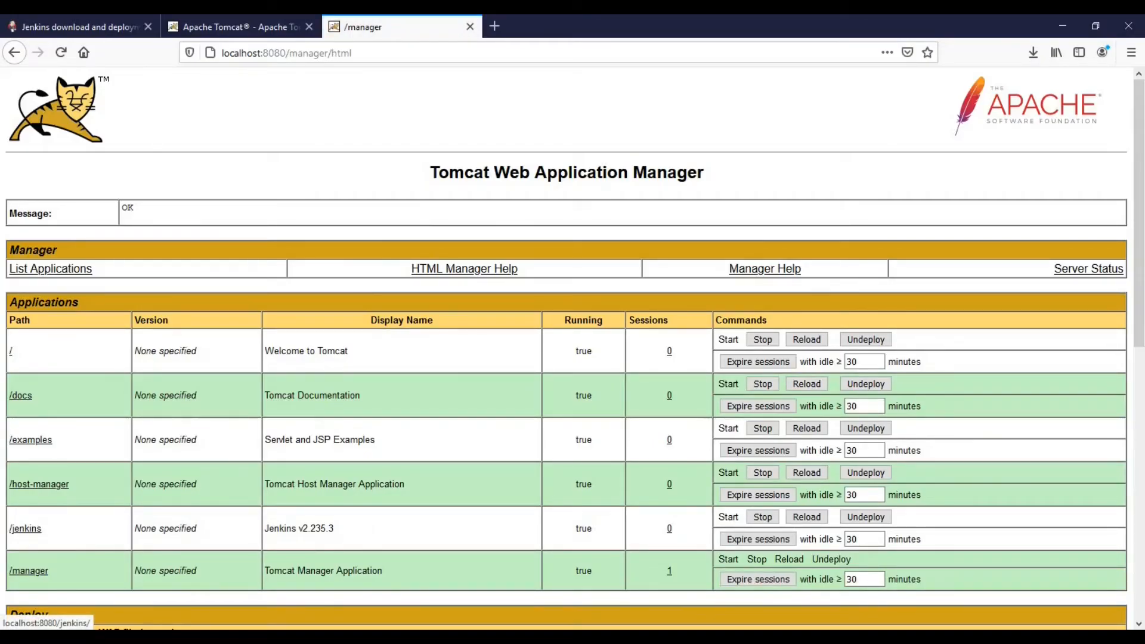
right_click(31, 528)
click(97, 351)
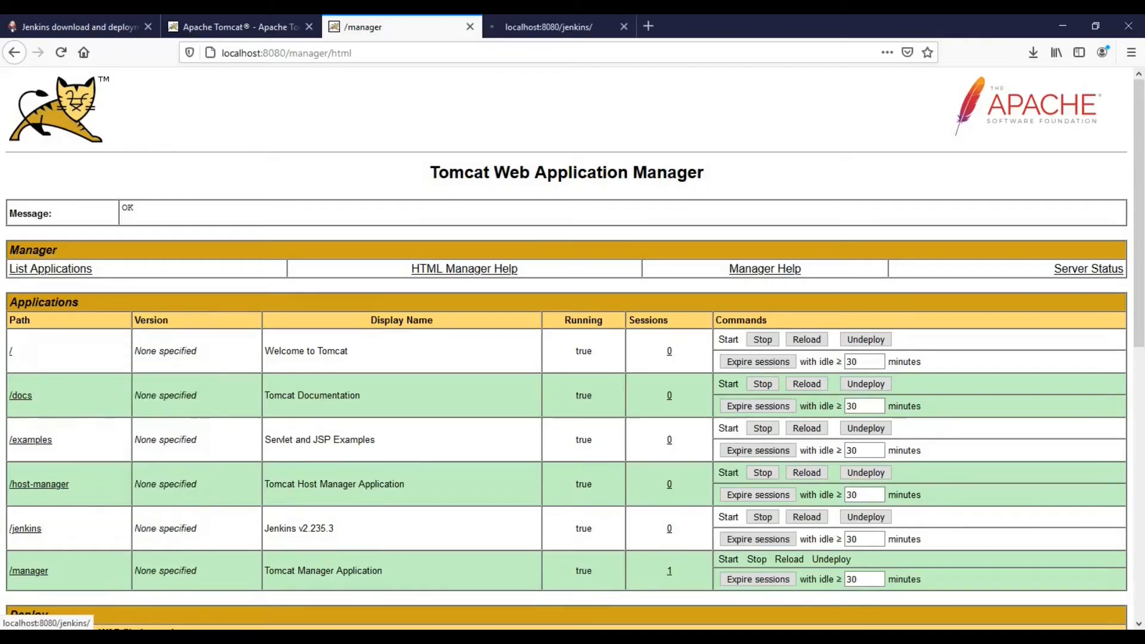
click(549, 27)
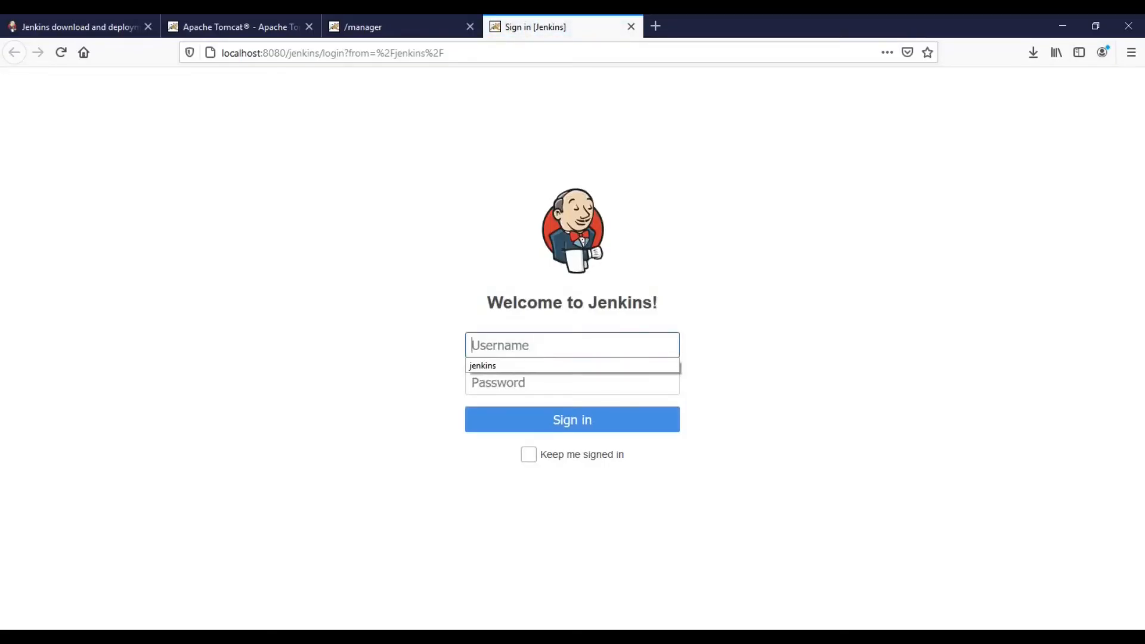
text(jenkins)
key(Tab)
text(je)
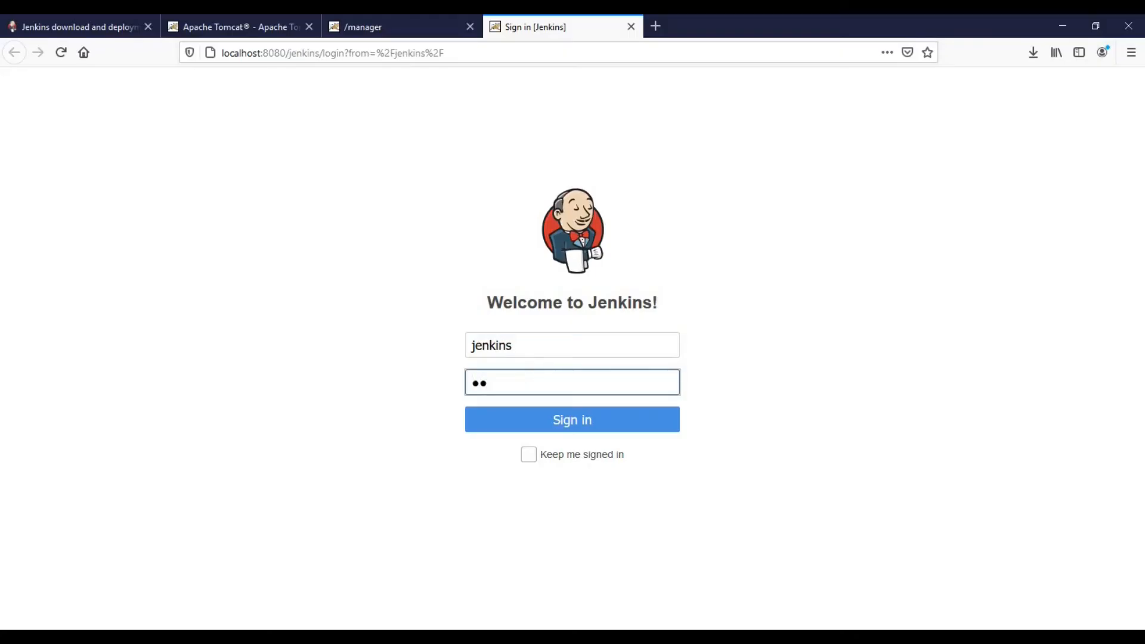
key(BackSpace)
key(BackSpace)
text(jenkins12)
key(Return)
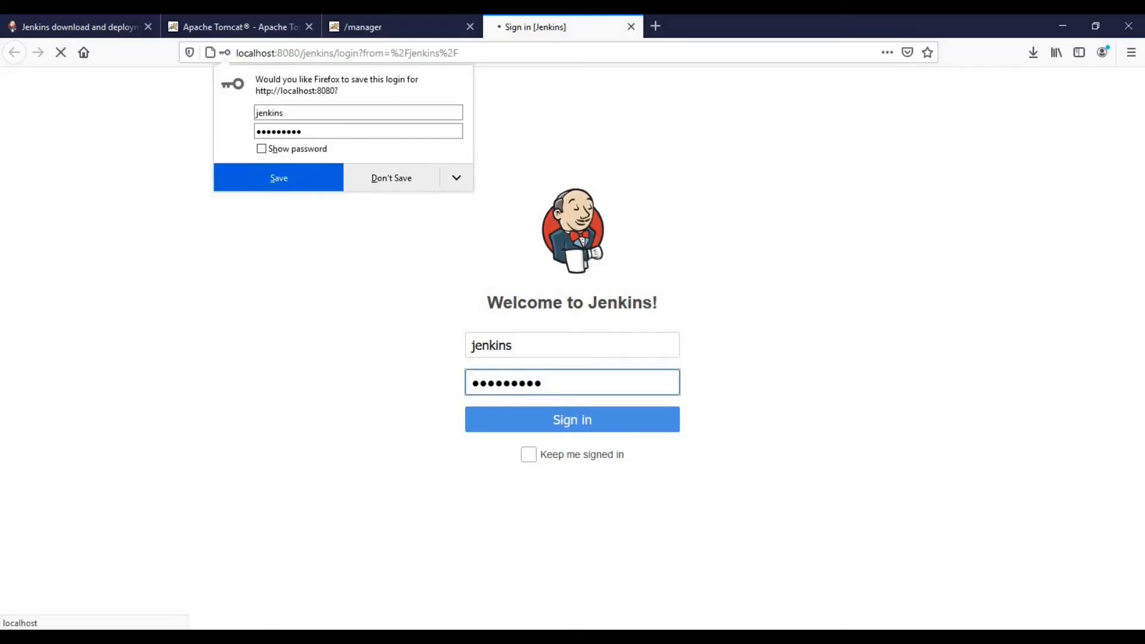
click(391, 178)
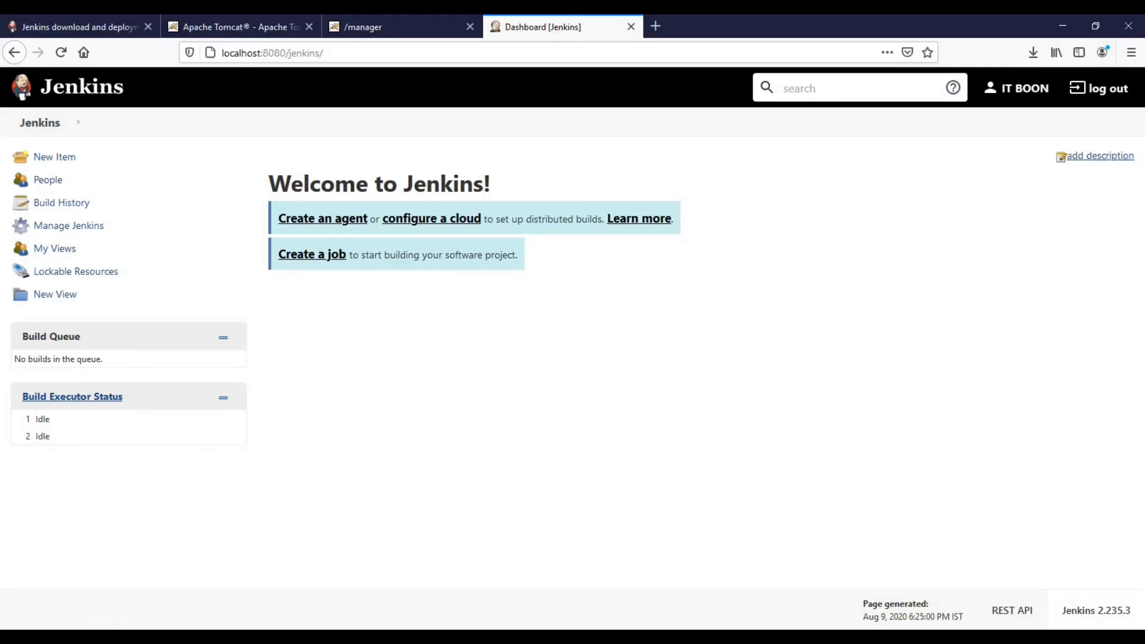
click(1099, 87)
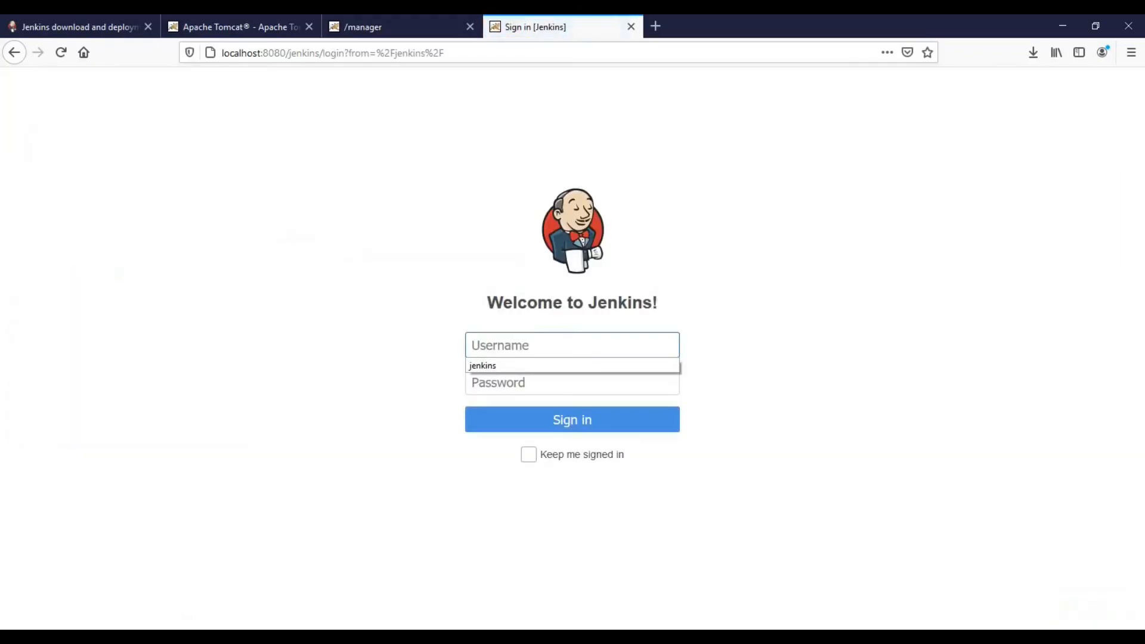
click(798, 358)
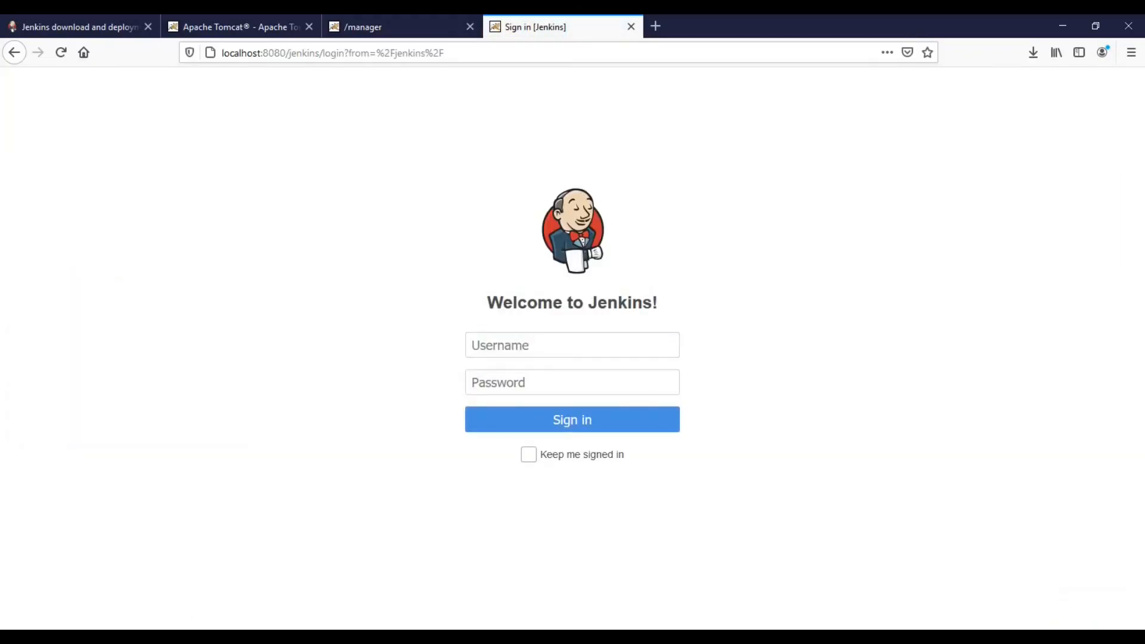